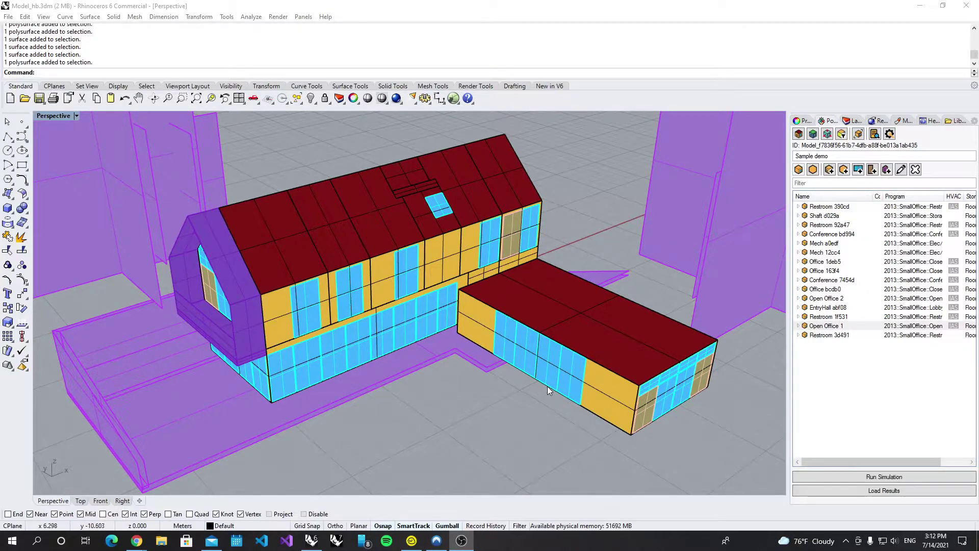
# Turn off the global modifier set for room Open Office 1 and open its list of modifier sets.
pyautogui.click(826, 326)
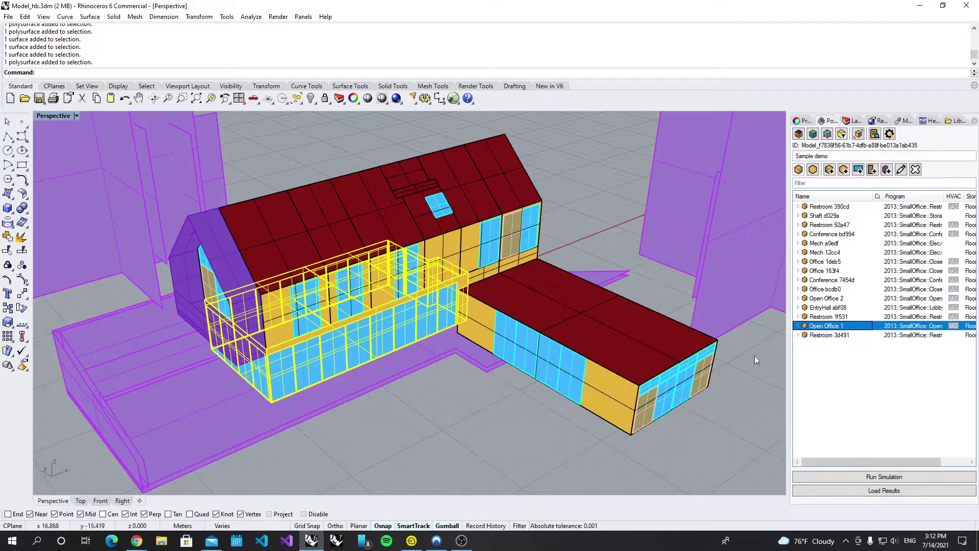
pyautogui.doubleClick(826, 326)
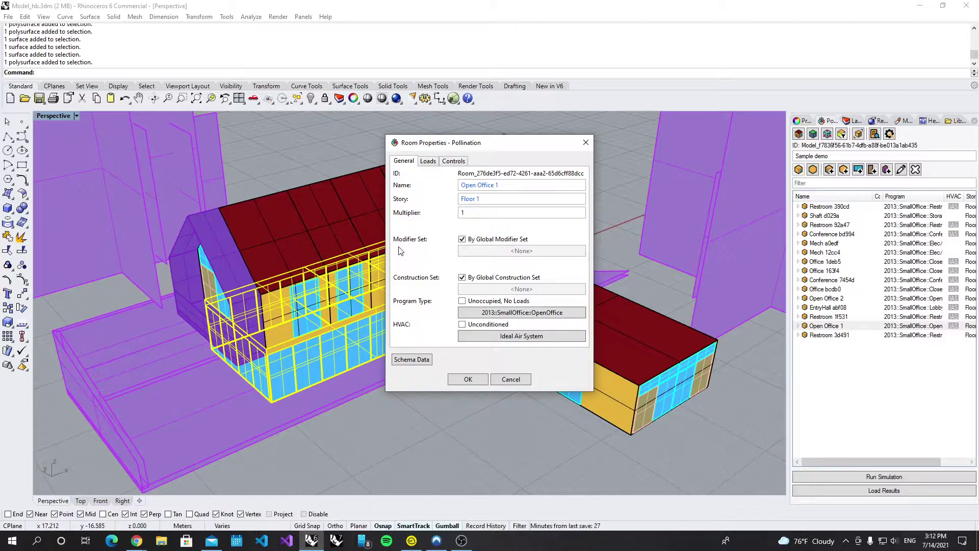
pyautogui.click(474, 238)
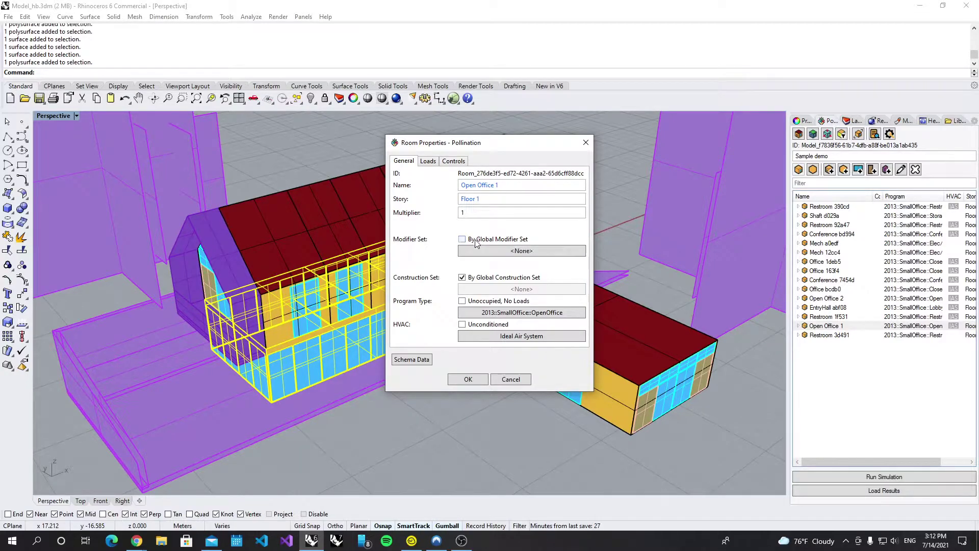
pyautogui.click(494, 253)
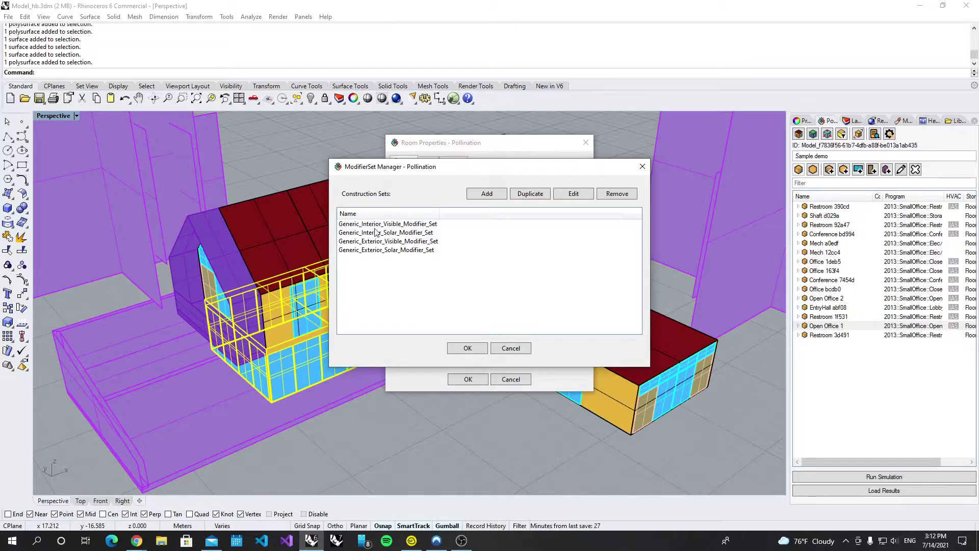
# Inspect the modifiers in Generic_Interior_Visible_Modifier_Set without changing them, and assign the set to Open Office 1.
pyautogui.click(404, 225)
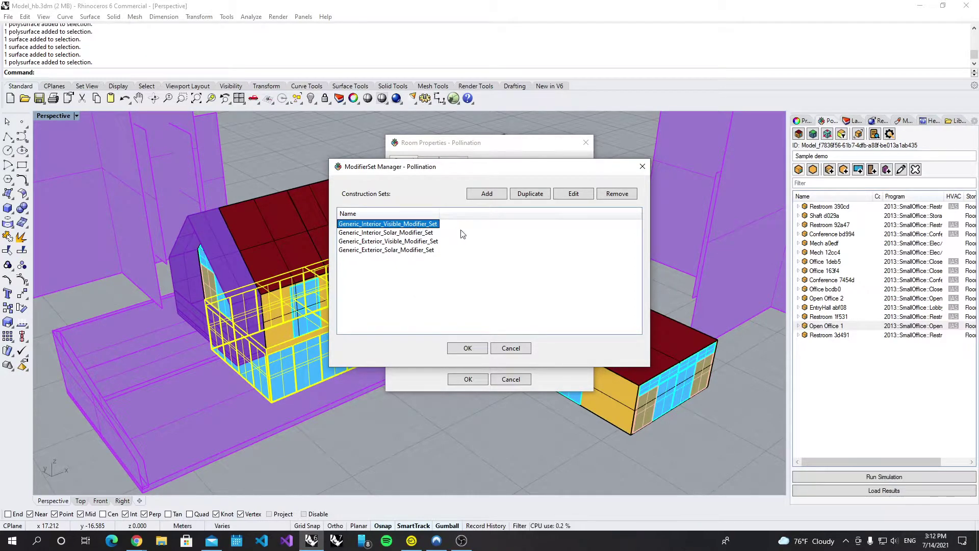
pyautogui.doubleClick(390, 229)
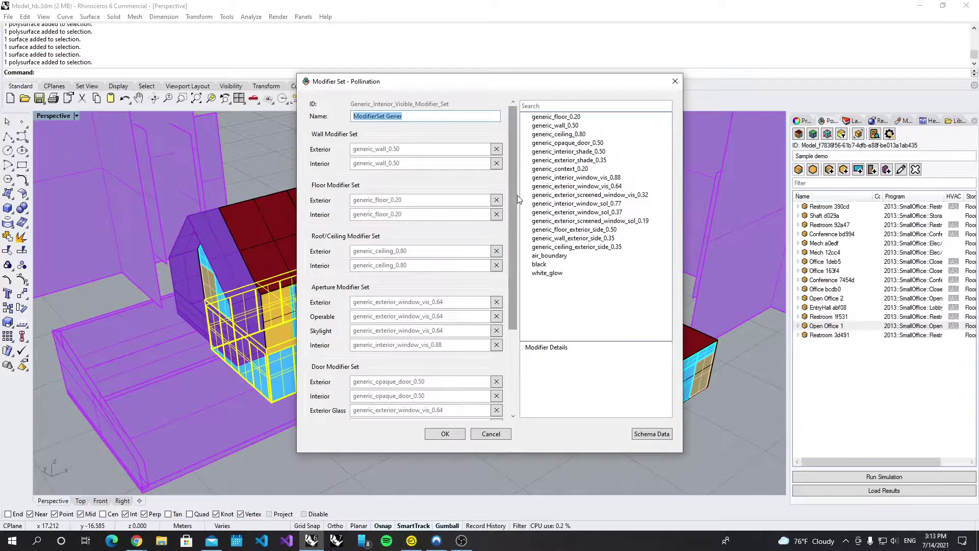
pyautogui.moveTo(512, 179); pyautogui.dragTo(511, 145)
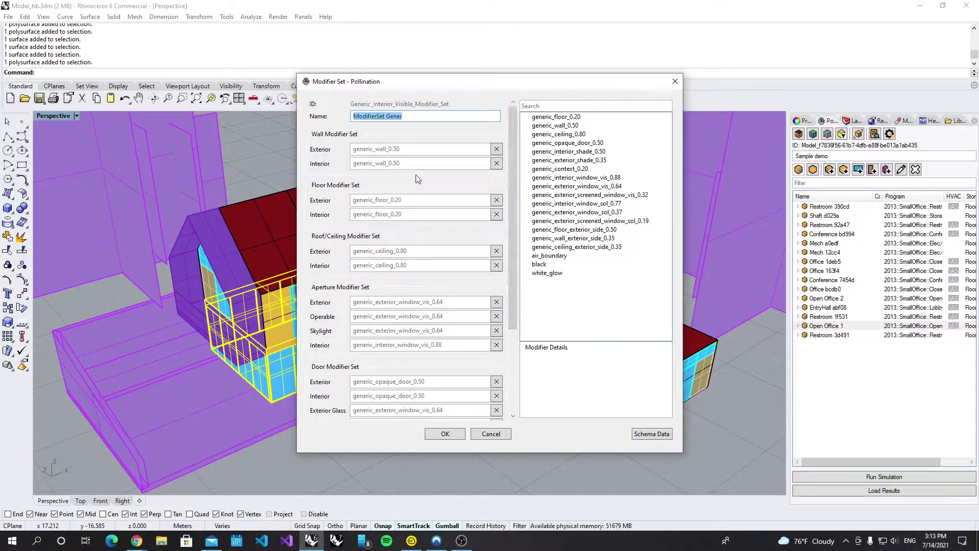
pyautogui.click(493, 437)
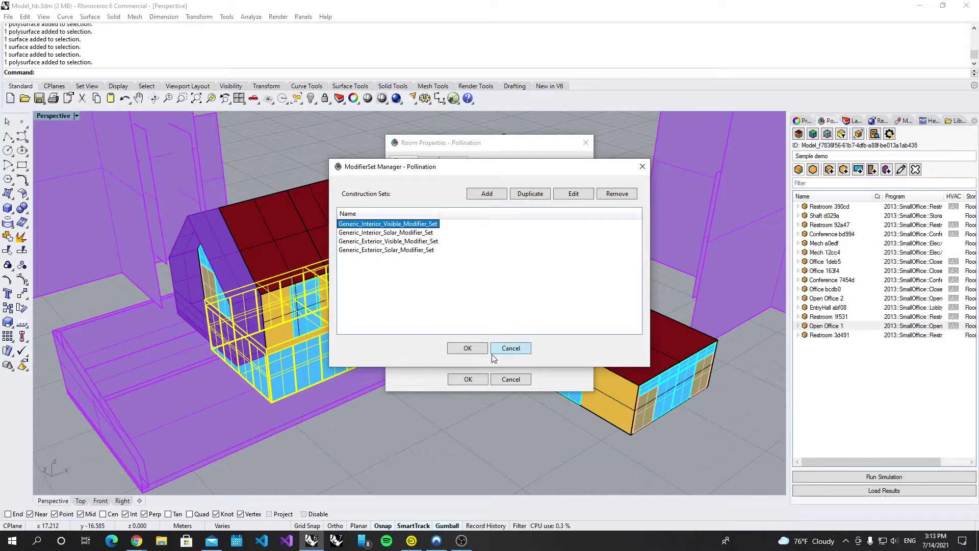
pyautogui.click(466, 350)
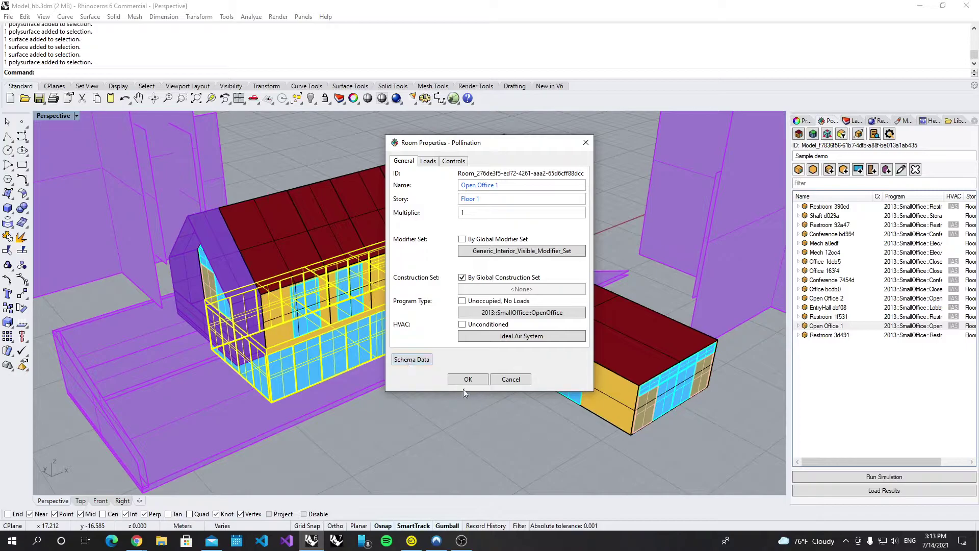
pyautogui.click(467, 380)
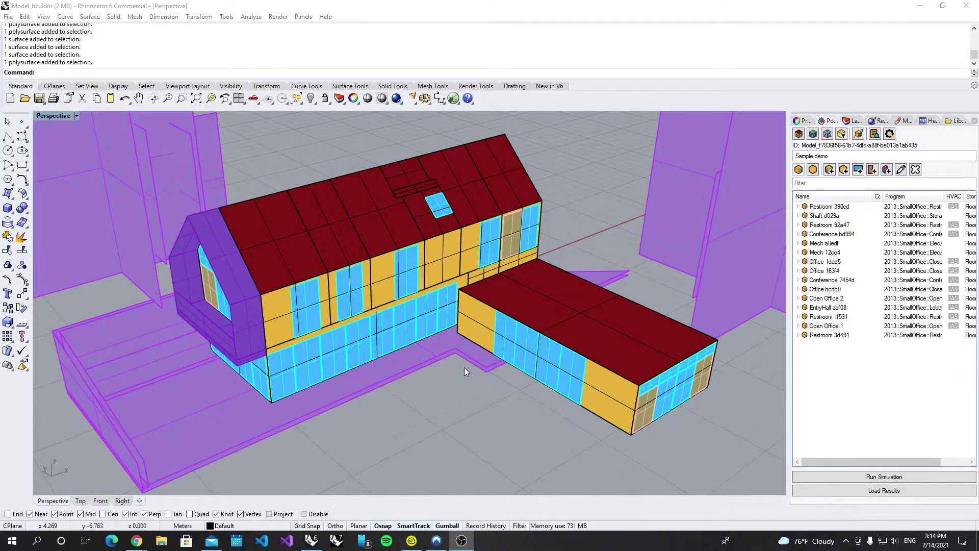
# Assign Generic_Interior_Visible_Modifier_Set to all rooms of the model at once and clear the selection.
pyautogui.click(837, 336)
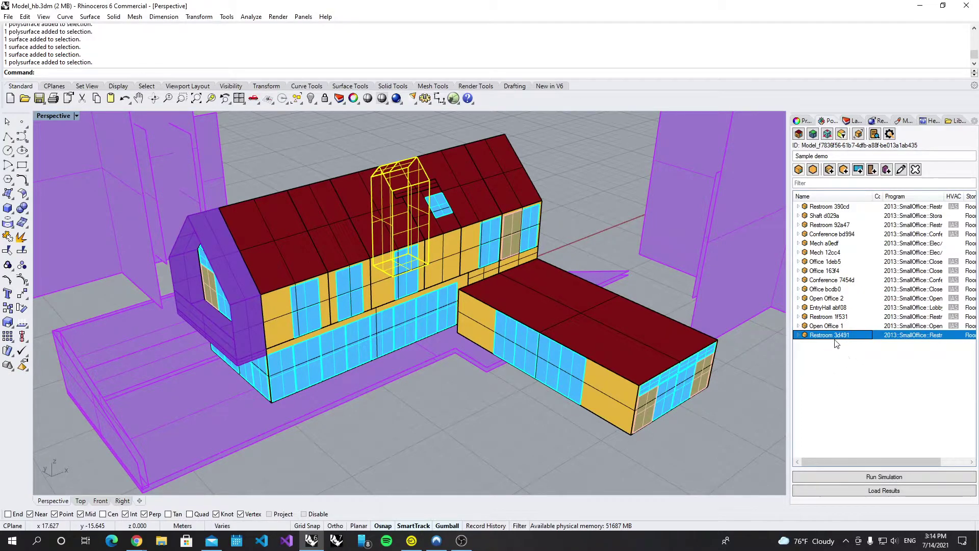
pyautogui.keyDown('shift'); pyautogui.click(842, 208); pyautogui.keyUp('shift')
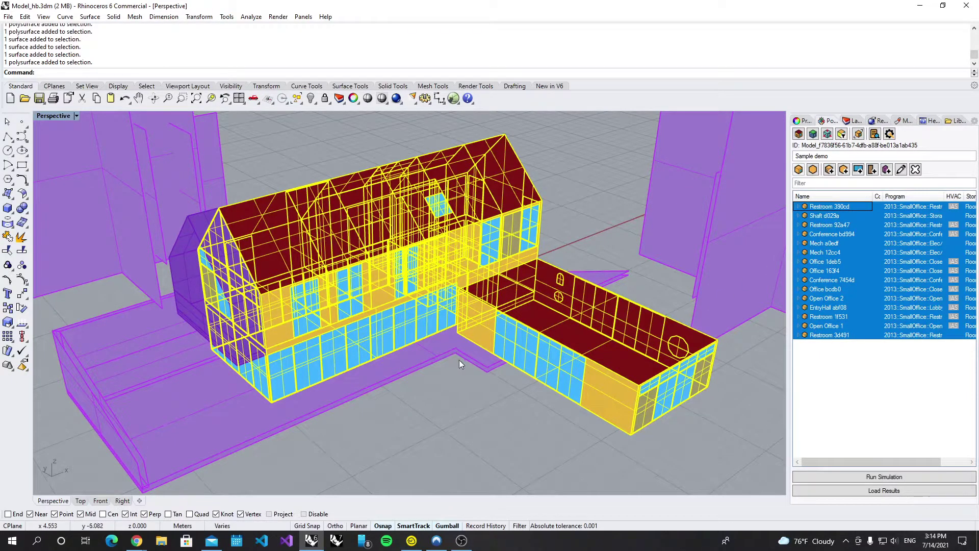
pyautogui.click(902, 170)
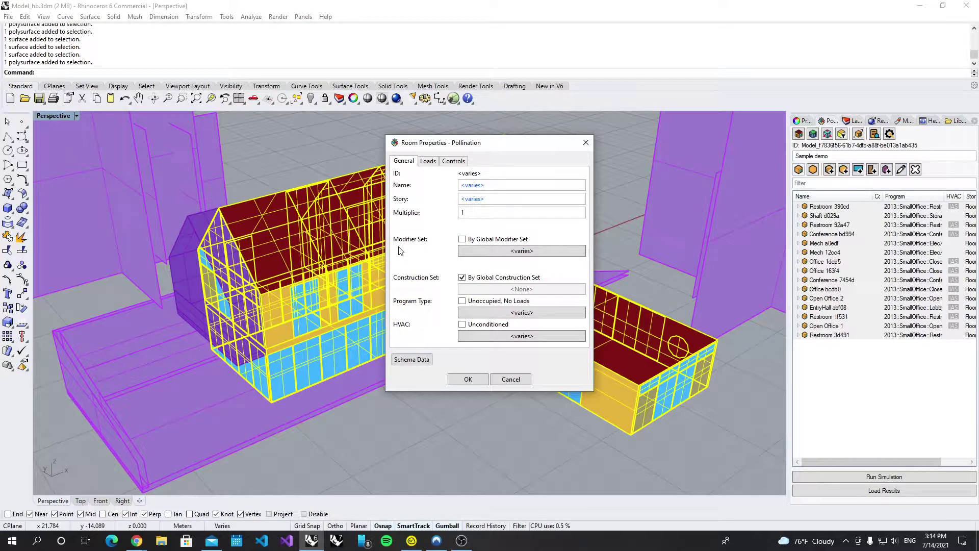
pyautogui.click(534, 253)
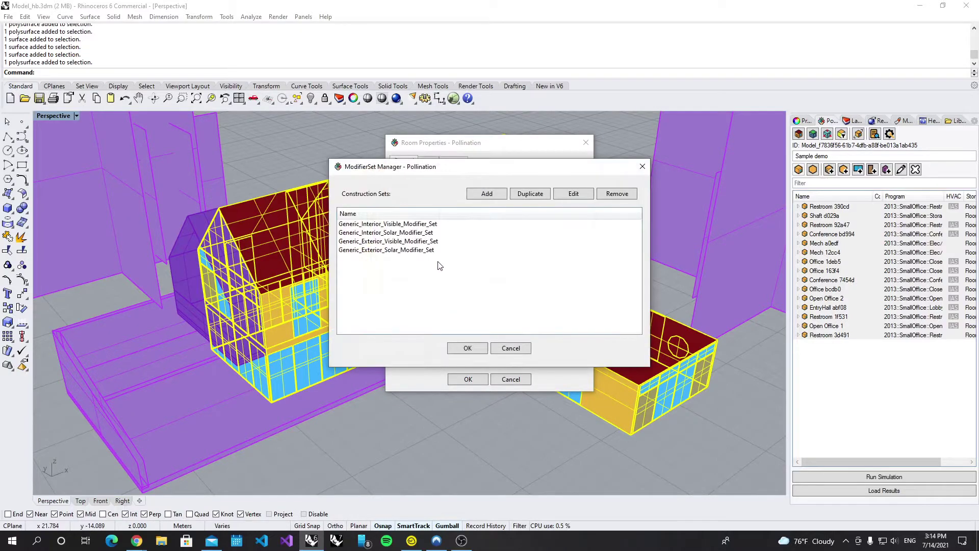
pyautogui.click(431, 225)
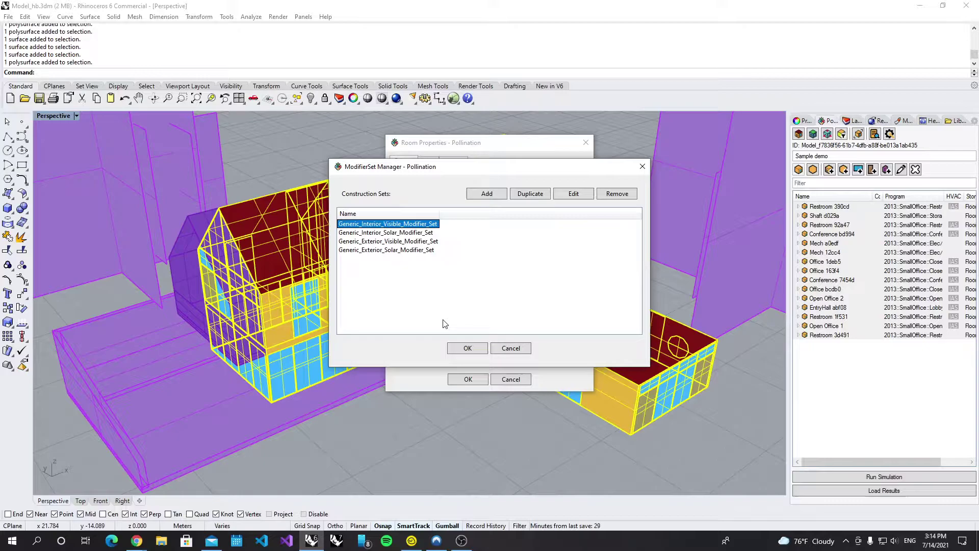
pyautogui.click(465, 351)
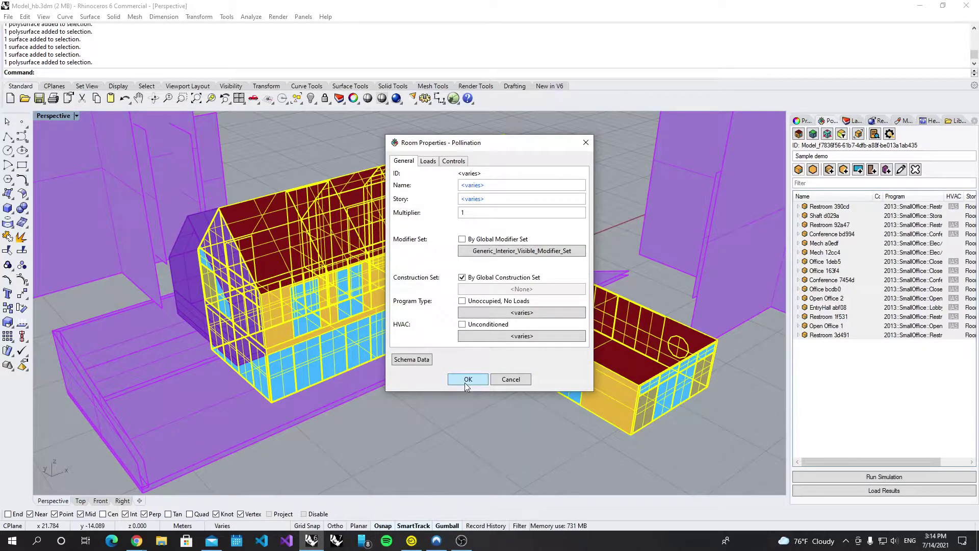
pyautogui.click(464, 382)
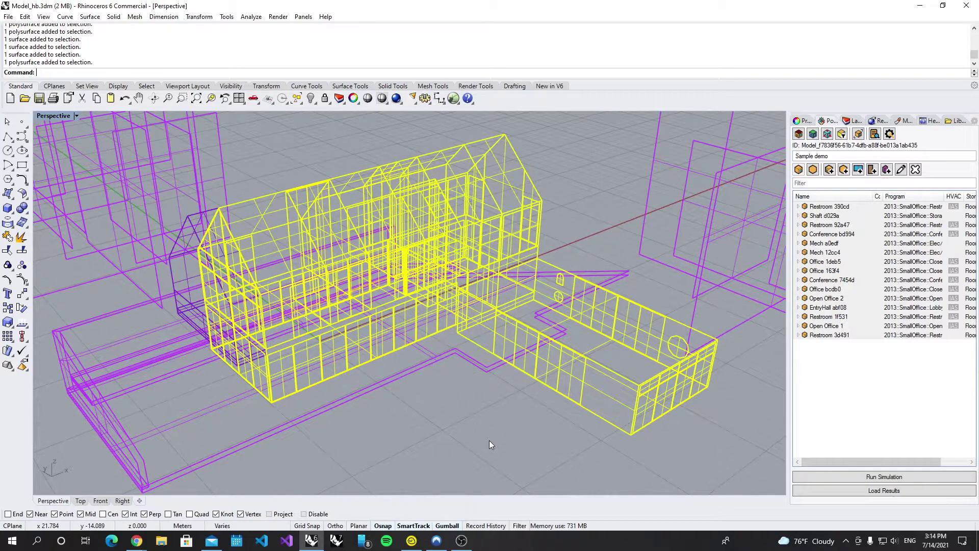
pyautogui.click(489, 435)
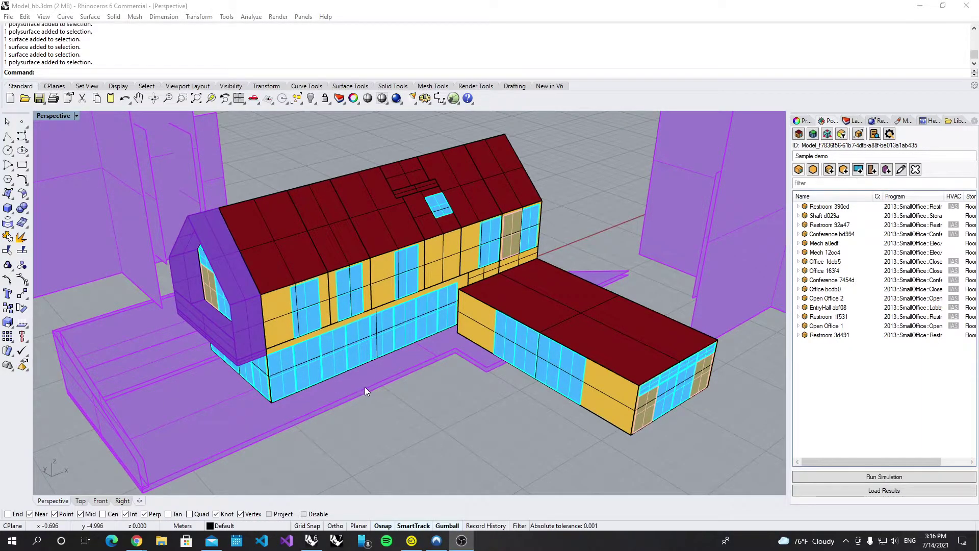
# Enter edit mode for the ground-floor Open Office 1 room in the model and deselect its geometry.
pyautogui.scroll(8, 365, 387)
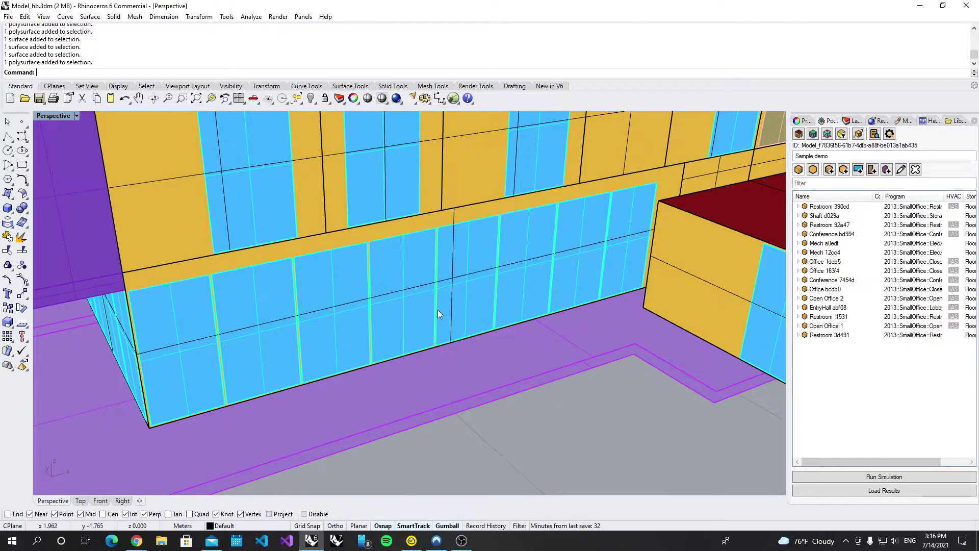
pyautogui.scroll(-3, 420, 360)
pyautogui.scroll(1, 436, 313)
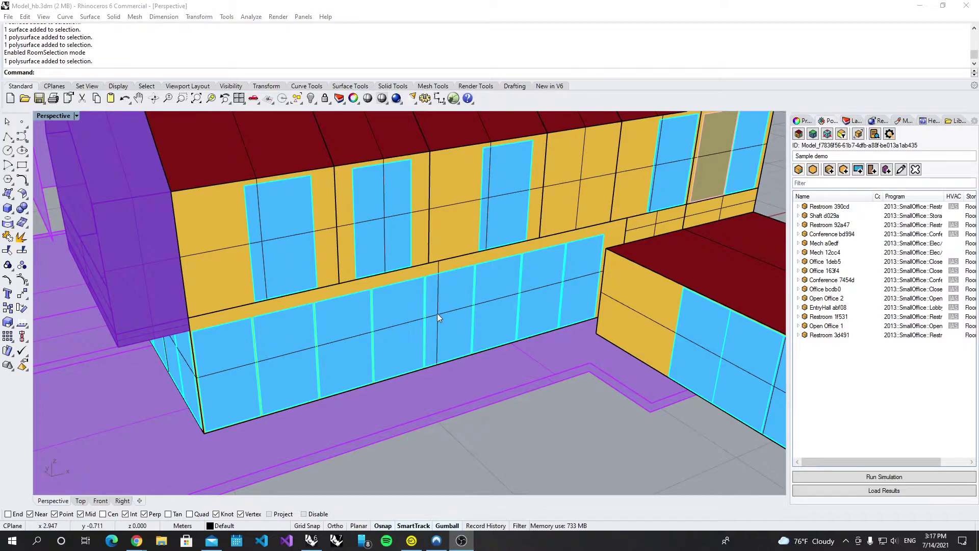
pyautogui.doubleClick(437, 313)
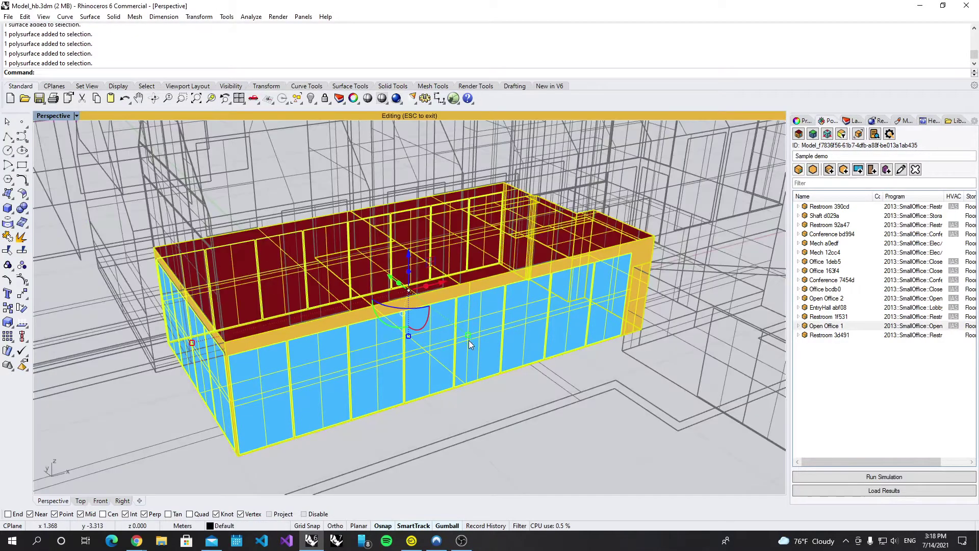
pyautogui.click(505, 455)
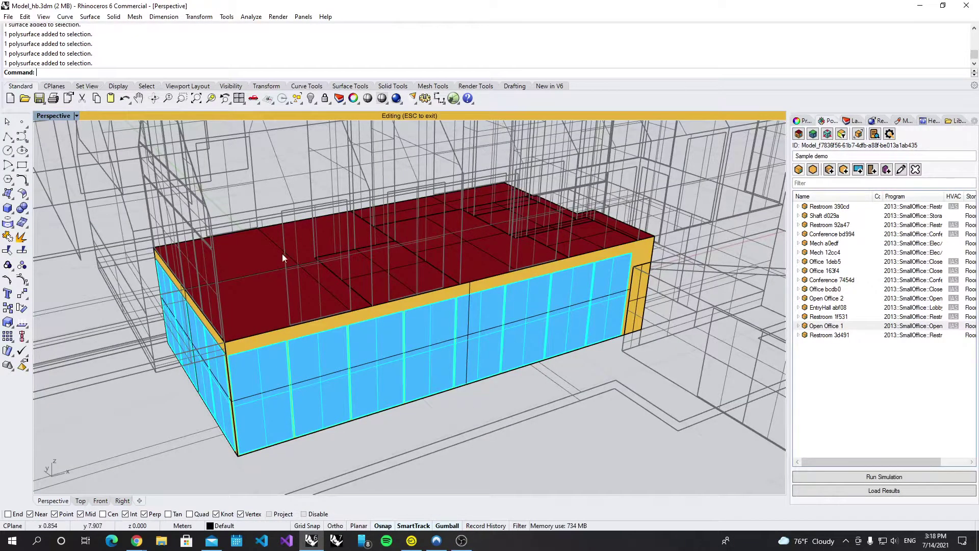
# Locate the aperture near the middle of the long glazed wall in the model tree, expanding Open Office 1 and Face 10038.
pyautogui.click(485, 293)
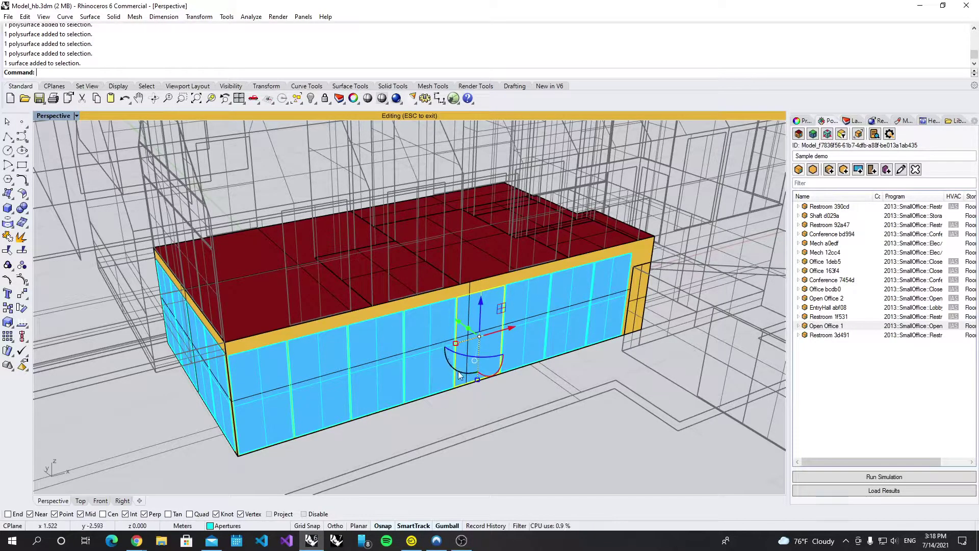
pyautogui.click(798, 325)
pyautogui.scroll(-3, 868, 331)
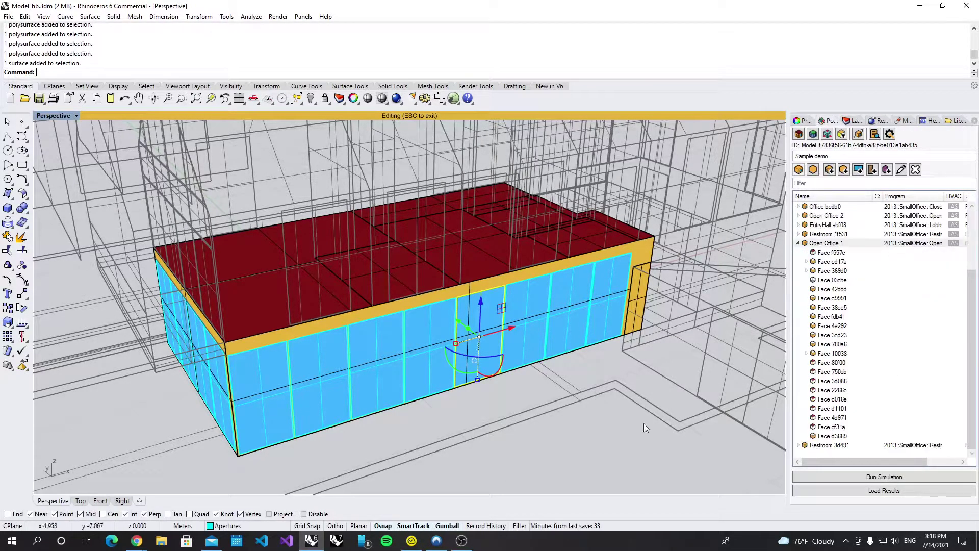
pyautogui.click(480, 311)
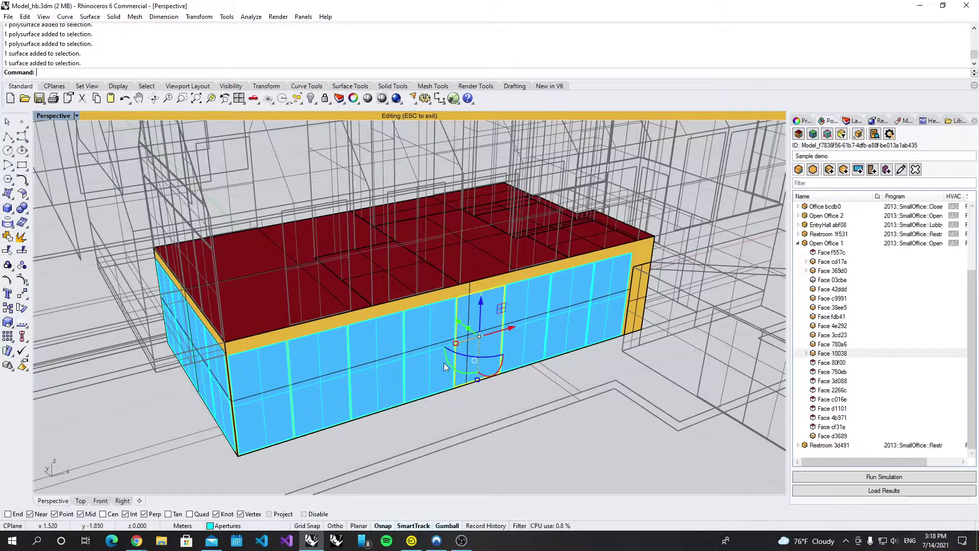
pyautogui.click(806, 353)
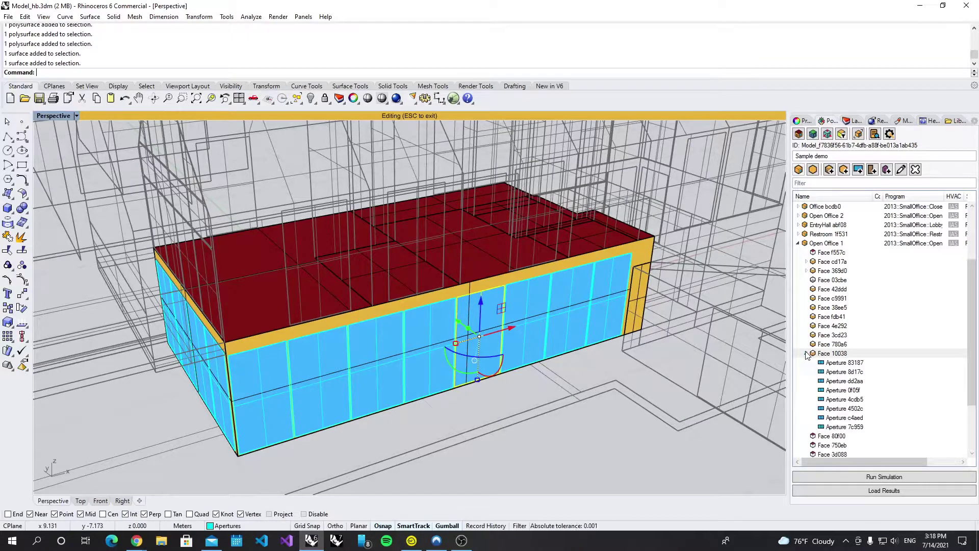
pyautogui.click(537, 463)
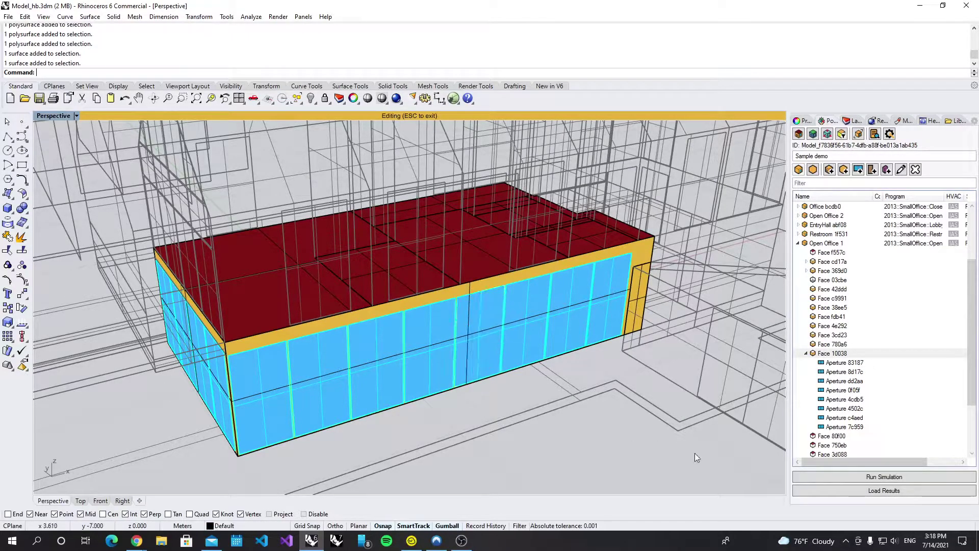
# Highlight several apertures of Face 10038 one by one to examine which window each belongs to.
pyautogui.click(857, 392)
pyautogui.click(857, 400)
pyautogui.click(859, 382)
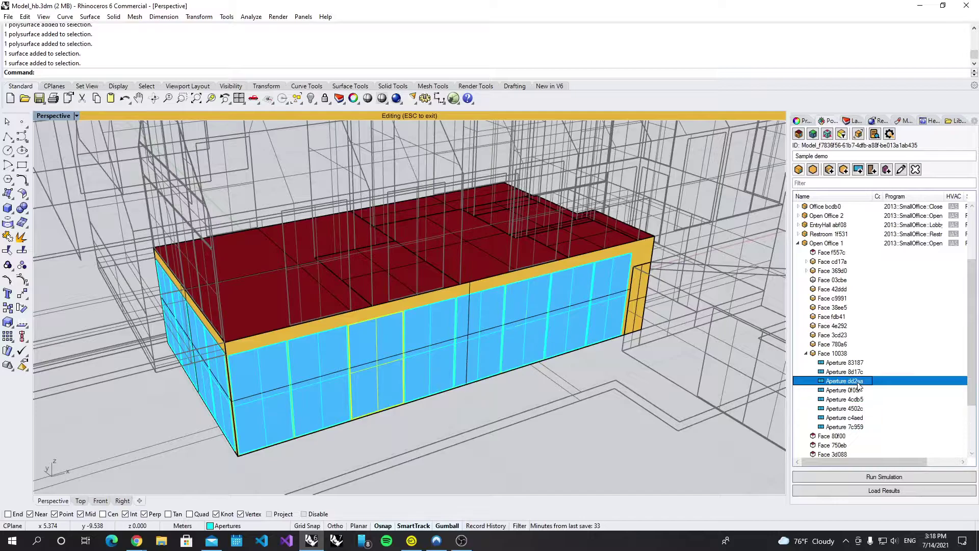
pyautogui.click(857, 409)
pyautogui.click(859, 427)
pyautogui.click(860, 418)
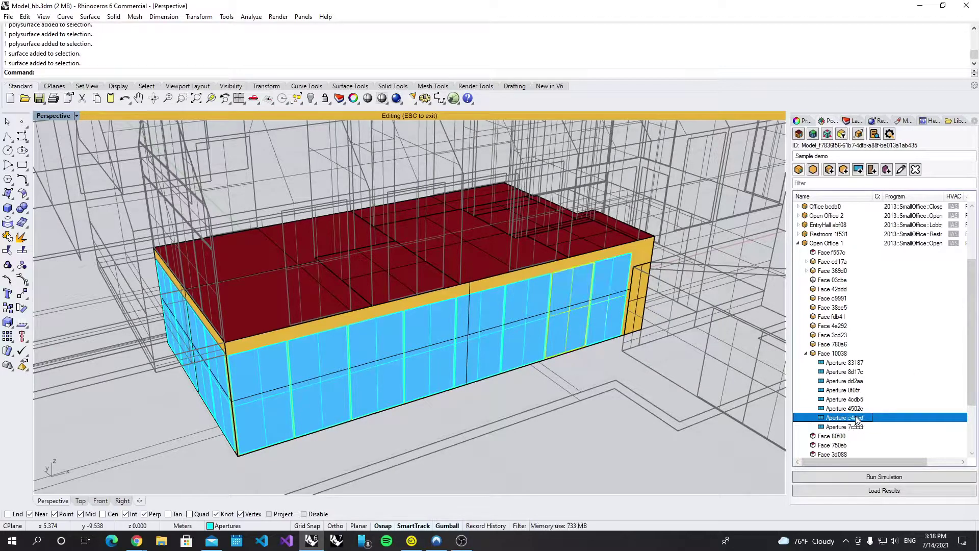
pyautogui.click(861, 400)
pyautogui.click(855, 372)
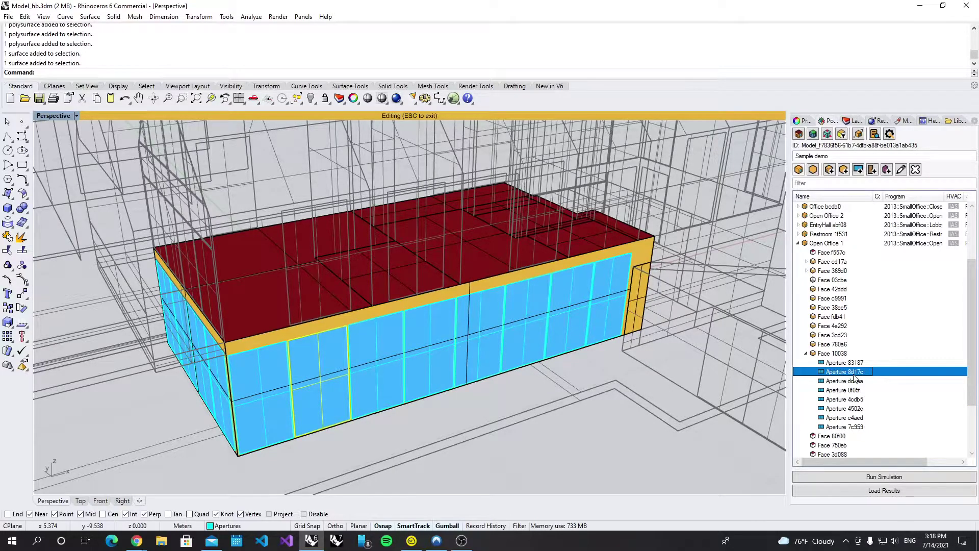
pyautogui.click(608, 473)
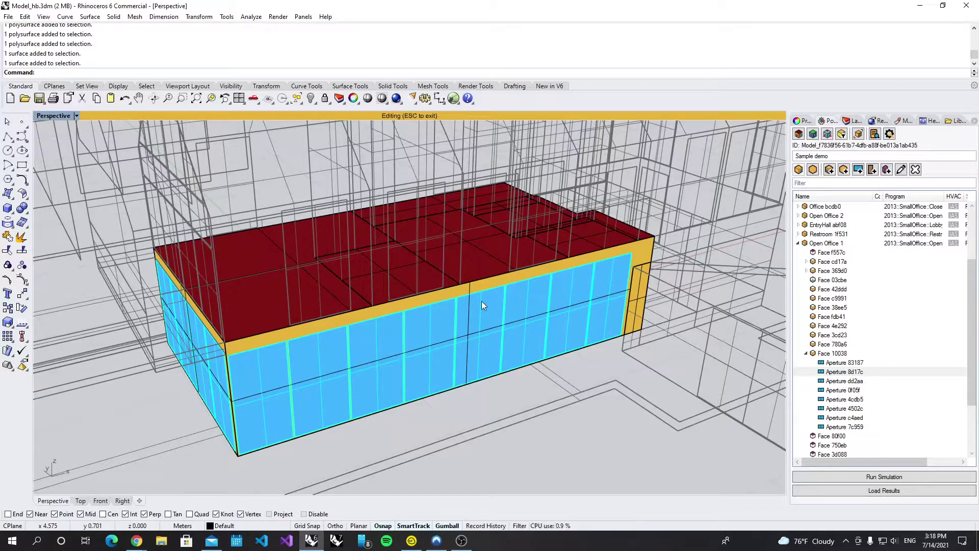
# Open the properties of Aperture 4cdb5 in the middle of the long glazed wall and detach its Radiance modifier from the global setting.
pyautogui.click(482, 301)
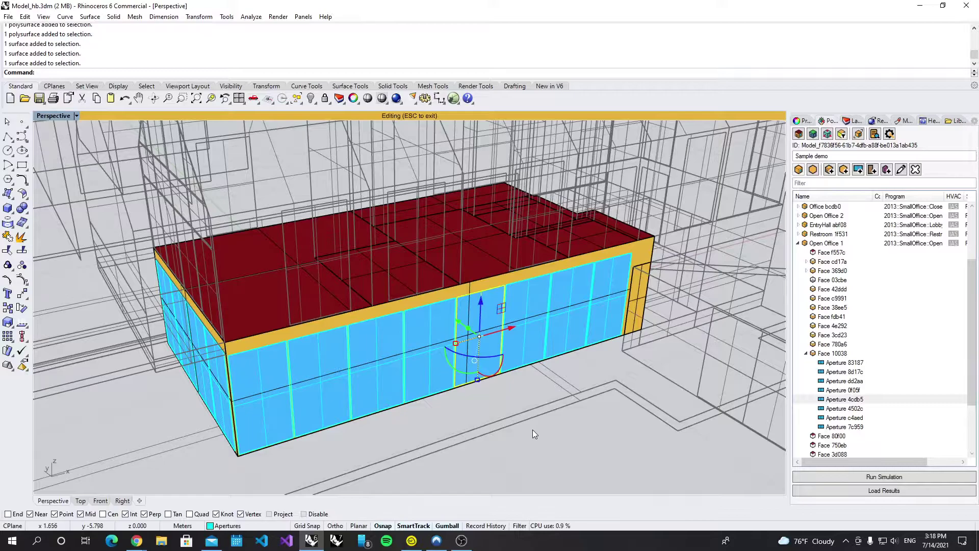
pyautogui.click(840, 402)
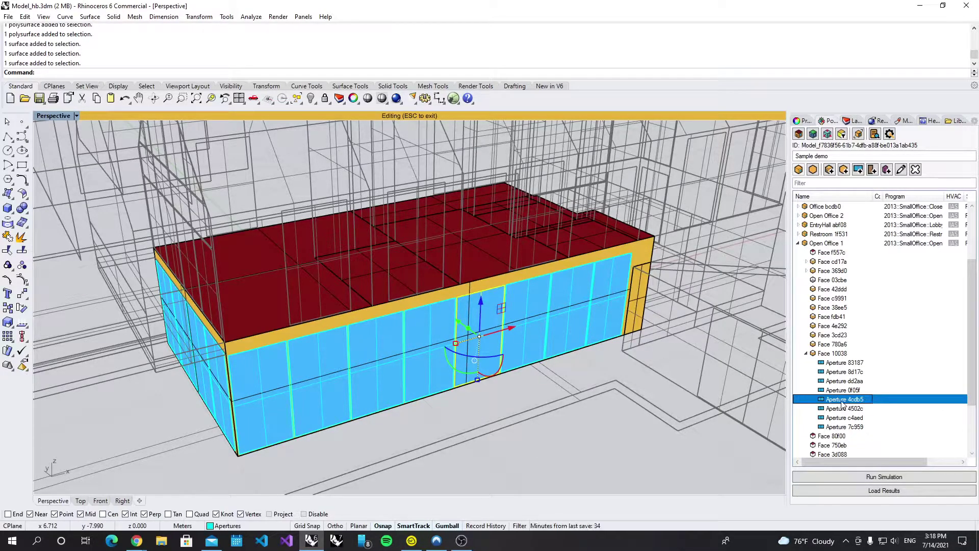
pyautogui.doubleClick(839, 403)
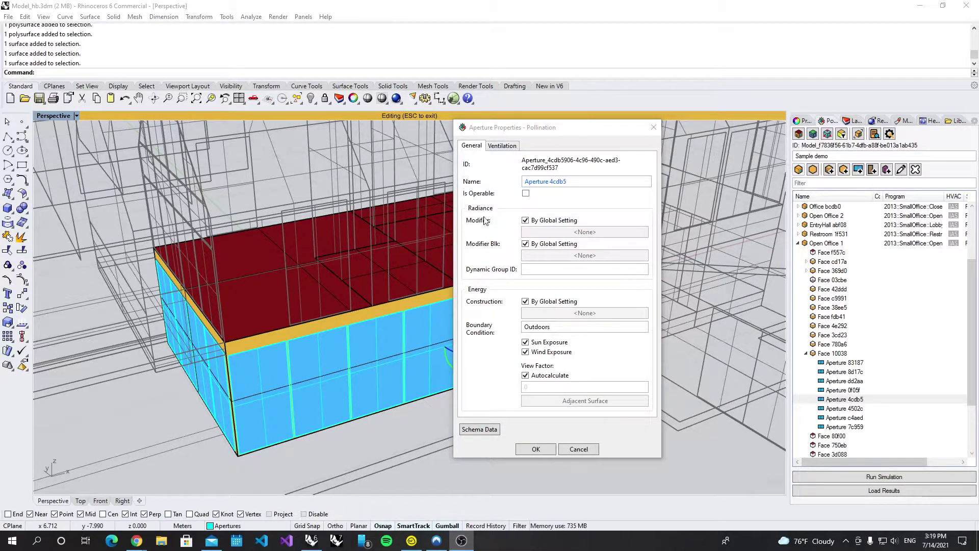
pyautogui.click(532, 222)
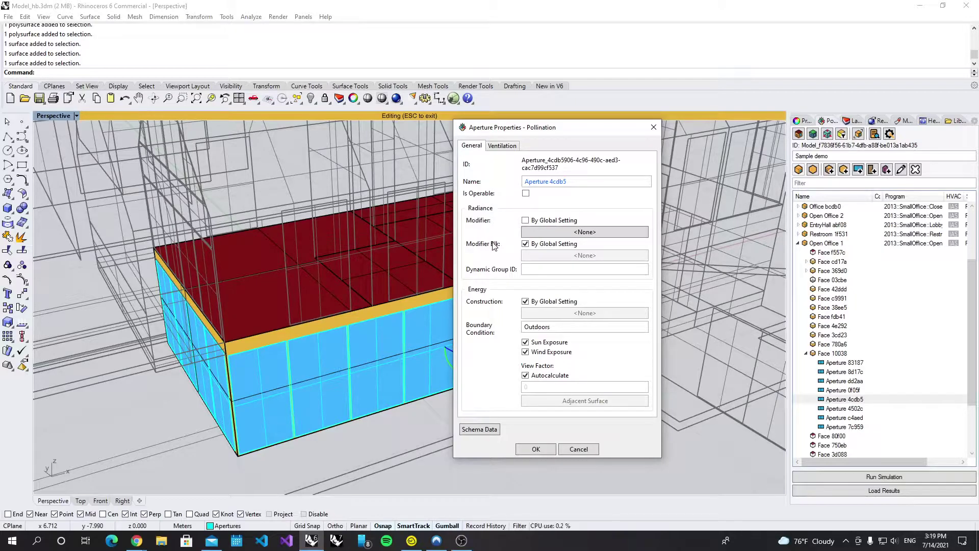
# Look through the modifiers available for the aperture and add a new modifier of type Glass.
pyautogui.click(577, 233)
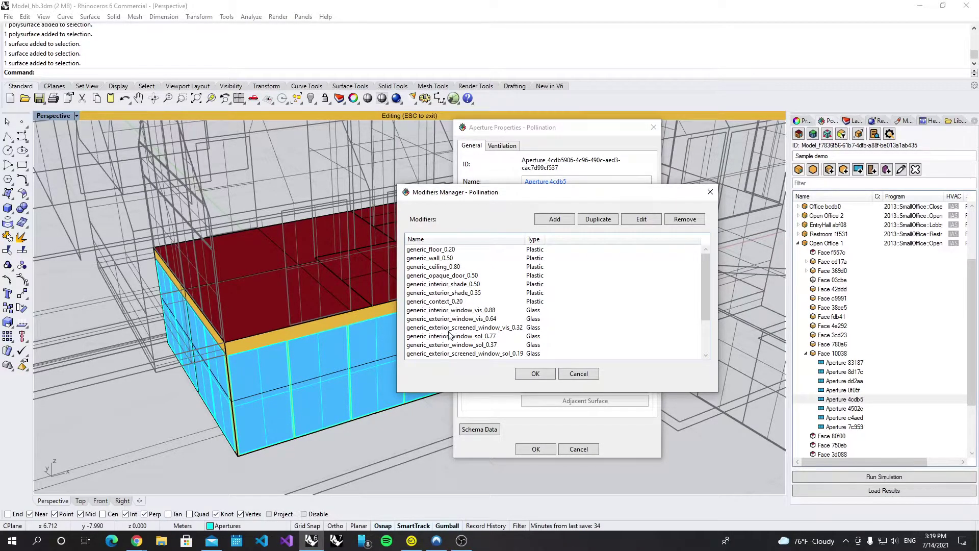
pyautogui.scroll(-2, 474, 325)
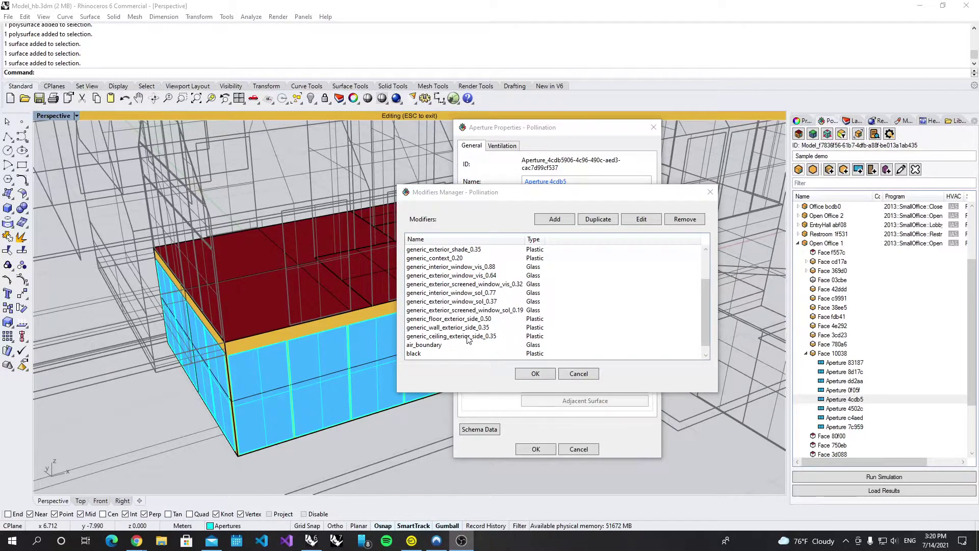
pyautogui.scroll(-1, 467, 342)
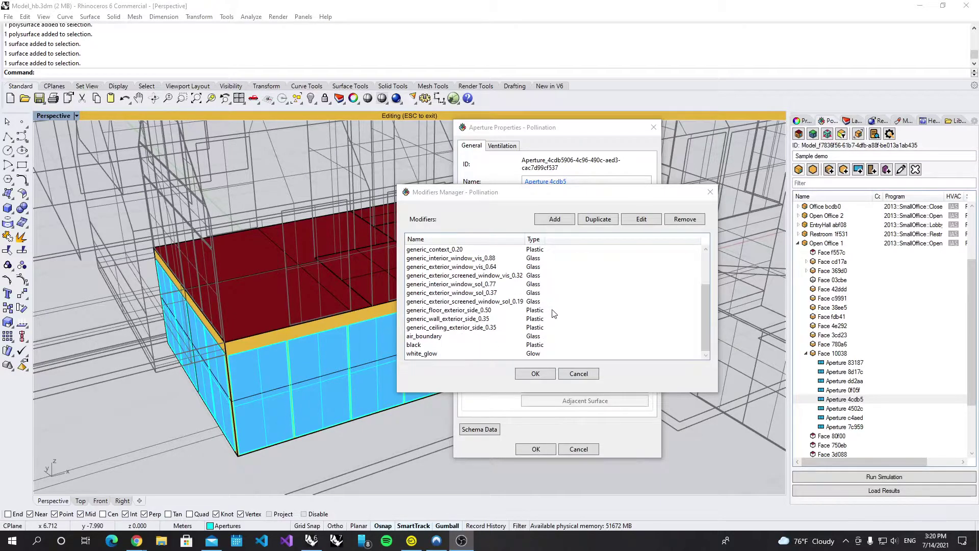
pyautogui.click(558, 221)
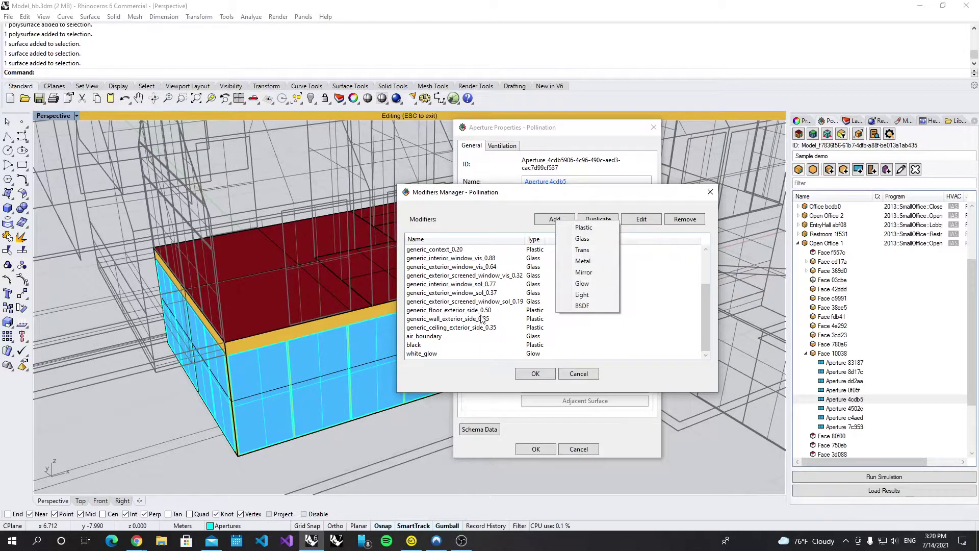
pyautogui.click(598, 238)
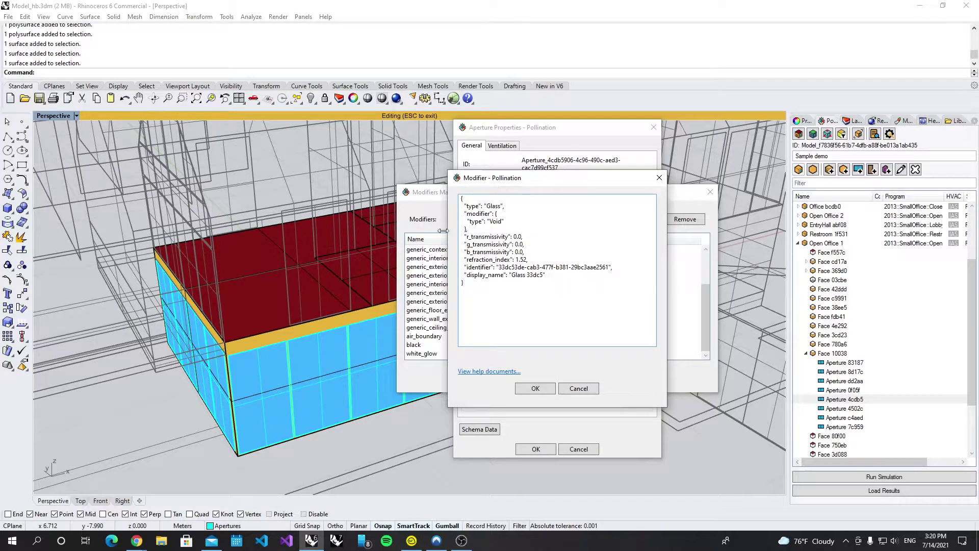
pyautogui.moveTo(557, 182); pyautogui.dragTo(555, 192)
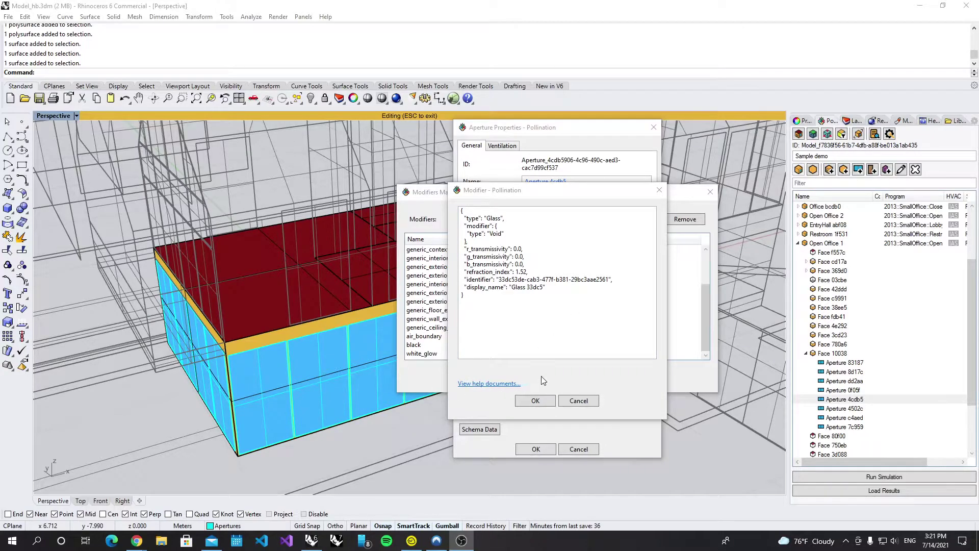
# Set the red, green and blue transmissivity of the new Glass modifier to 0.3 each.
pyautogui.click(521, 248)
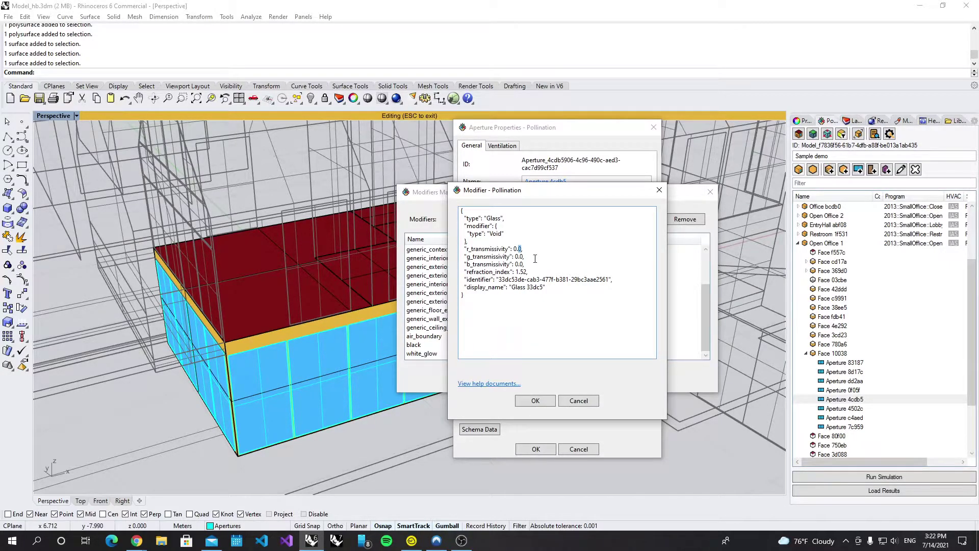
pyautogui.write('3')
pyautogui.doubleClick(521, 265)
pyautogui.write('3,')
pyautogui.write('dgsd')
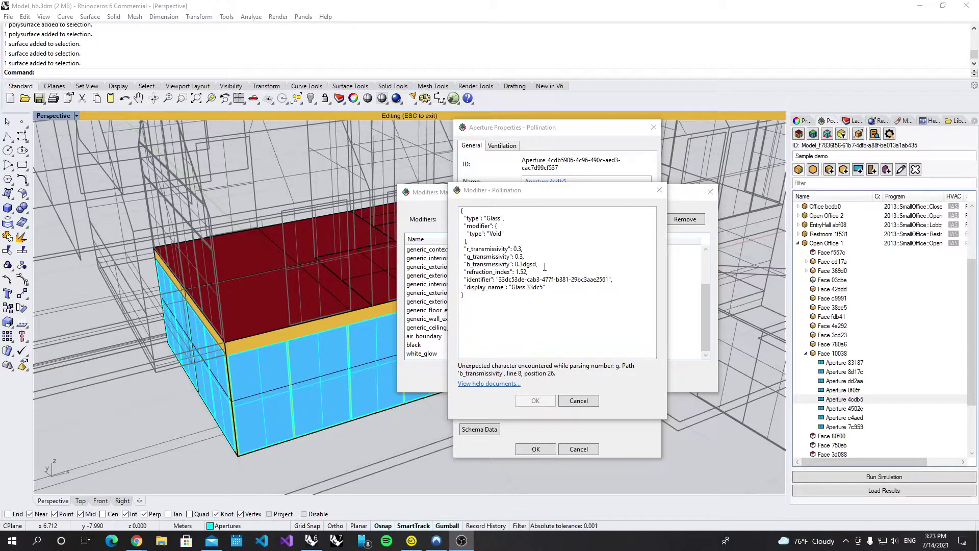
pyautogui.doubleClick(529, 265)
pyautogui.moveTo(529, 265); pyautogui.dragTo(537, 264)
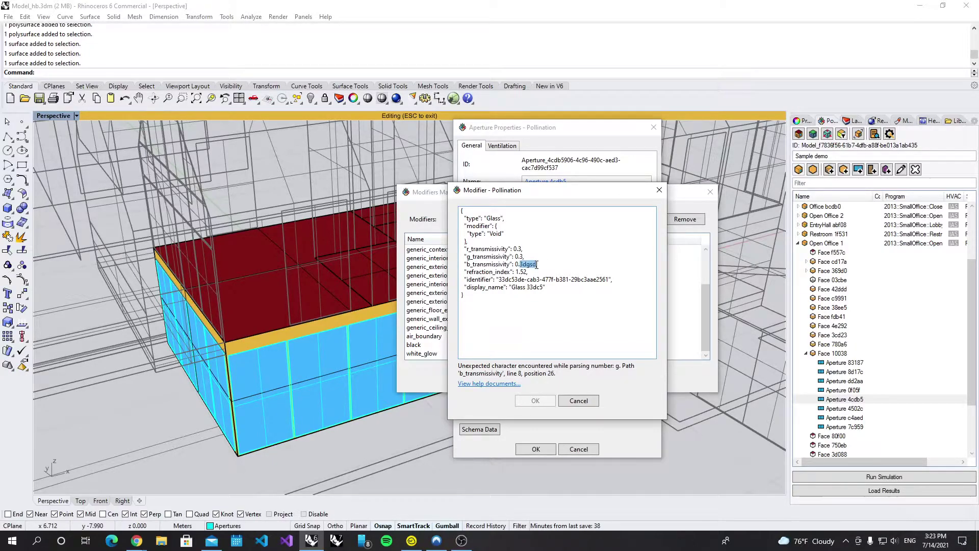
pyautogui.write('3')
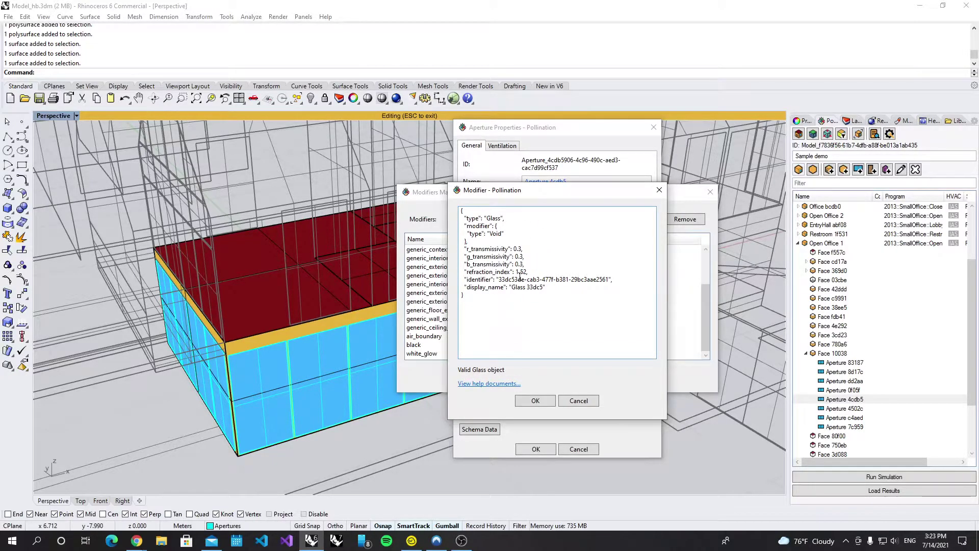
# Consult the help documentation on the Glass schema and set the new modifier's display name to Glass 0.3.
pyautogui.click(493, 385)
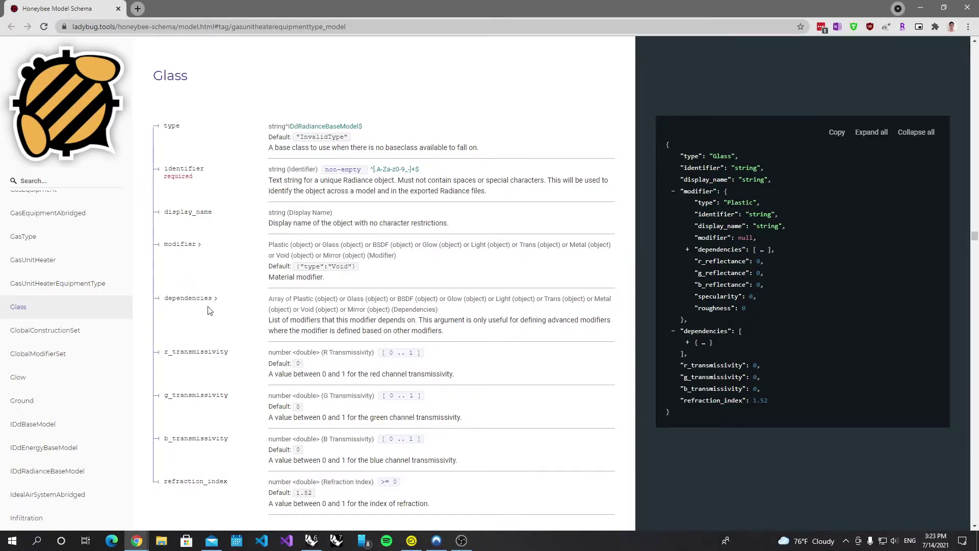
pyautogui.click(921, 7)
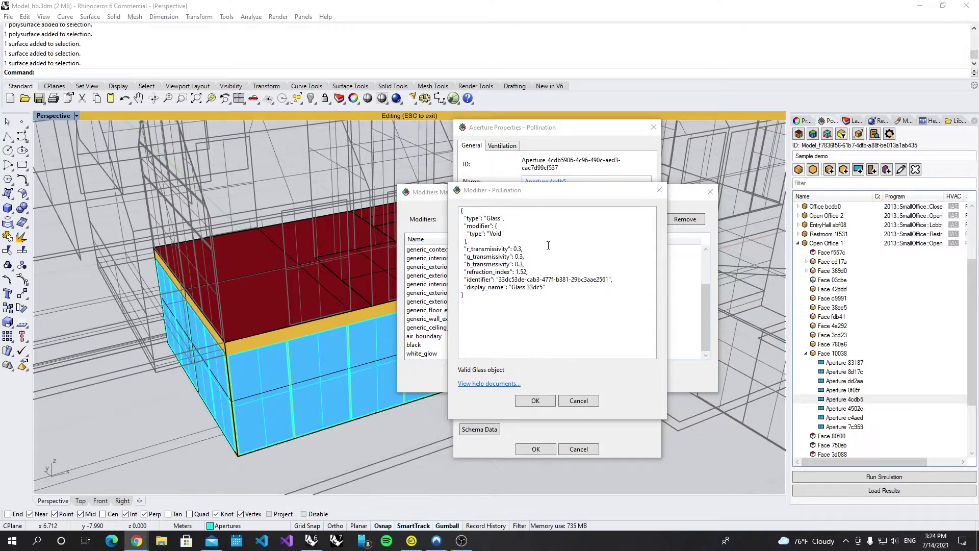
pyautogui.doubleClick(536, 288)
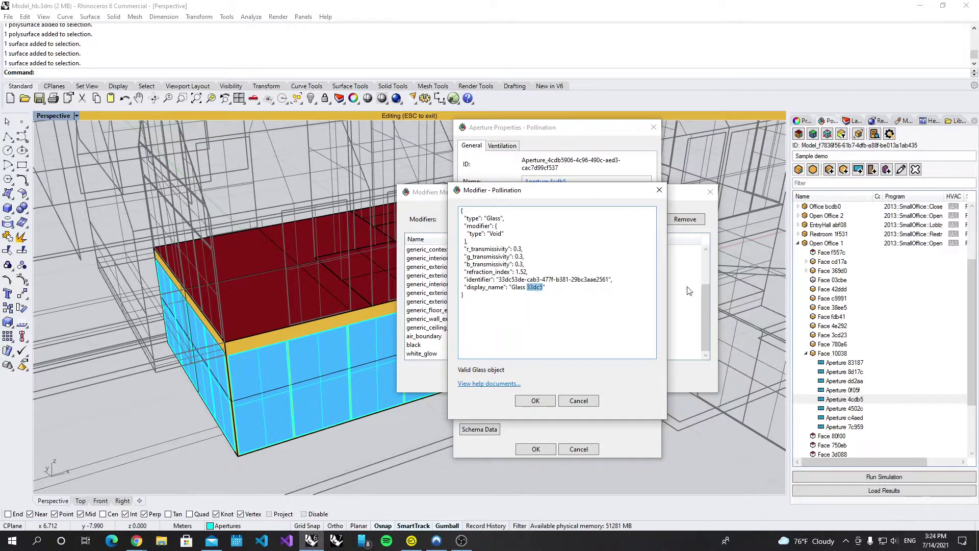
pyautogui.write('0.3')
pyautogui.click(536, 402)
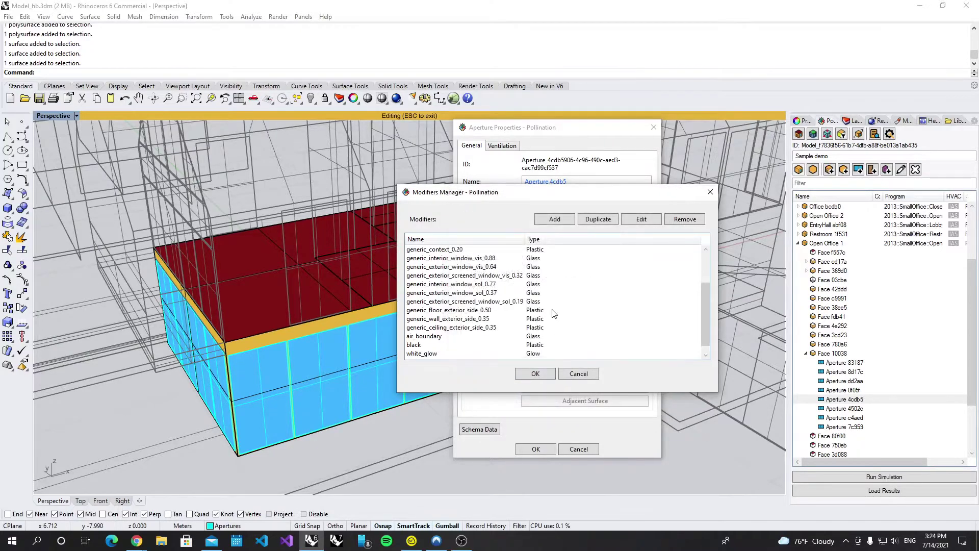
# Assign Glass 0.3 as the Radiance modifier of Aperture 4cdb5 and accept the aperture properties.
pyautogui.click(433, 356)
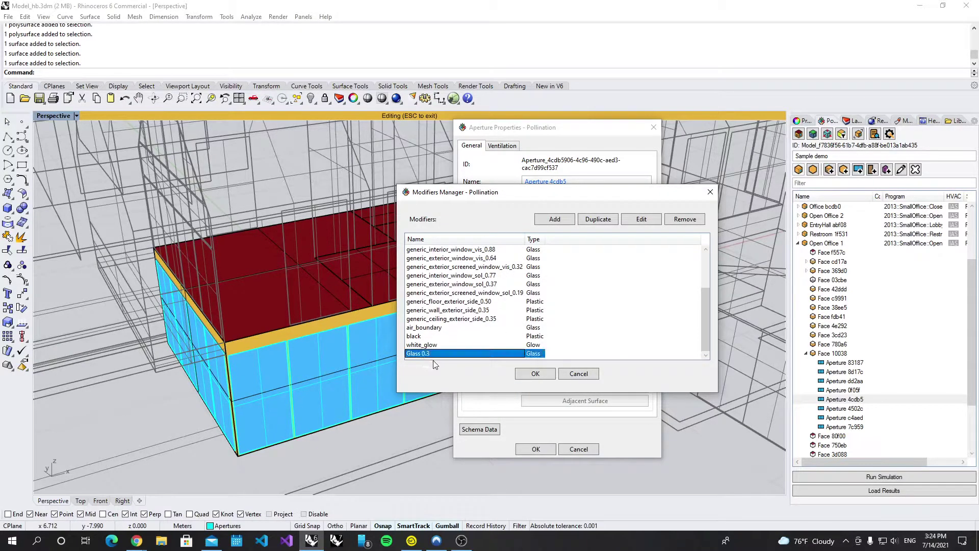
pyautogui.click(535, 374)
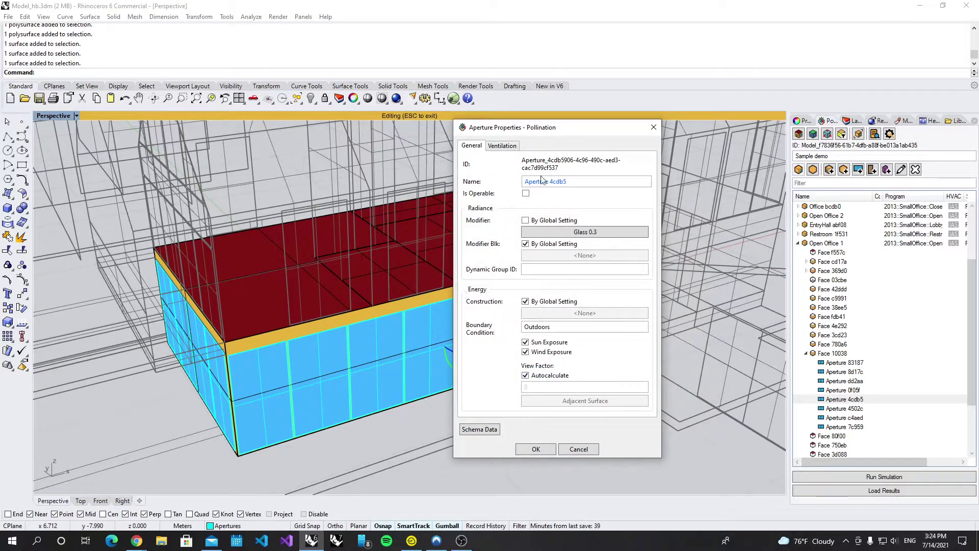
pyautogui.moveTo(538, 131); pyautogui.dragTo(637, 140)
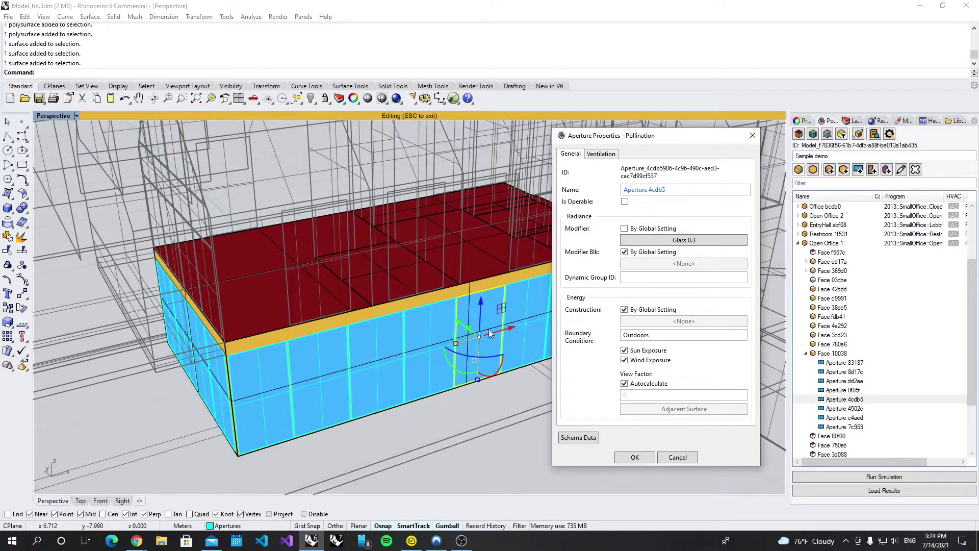
pyautogui.click(630, 459)
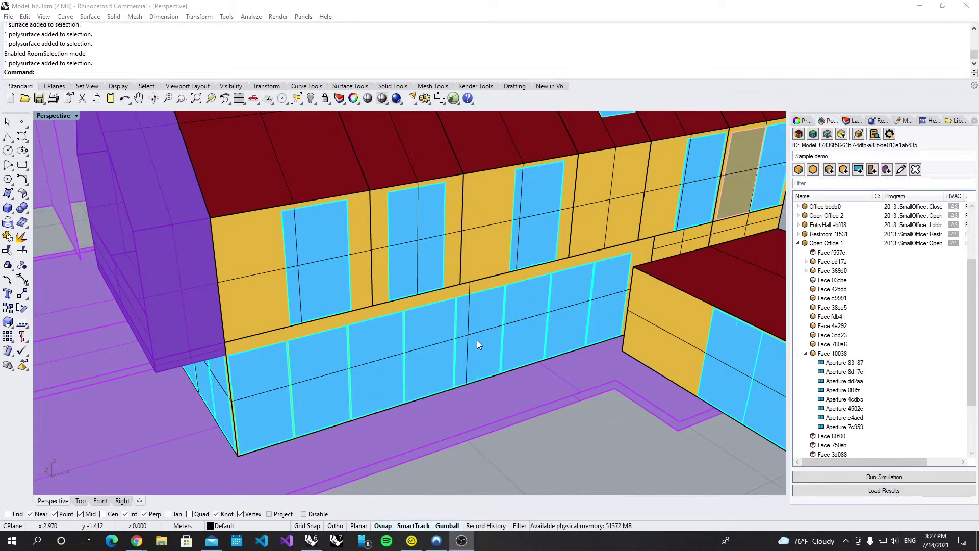
# Unlock the Site and OrphanedShades layers of the model.
pyautogui.scroll(-10, 474, 336)
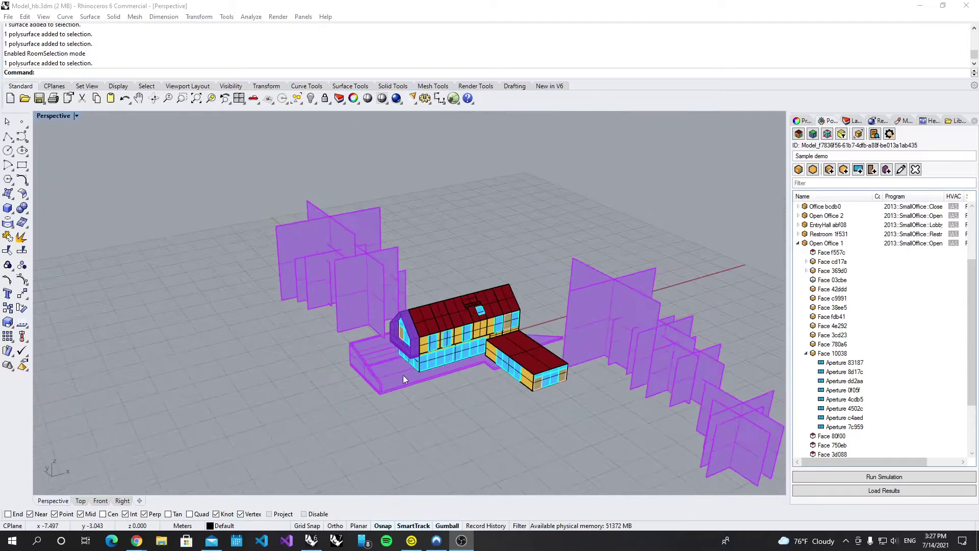
pyautogui.moveTo(418, 375); pyautogui.dragTo(464, 381, button='right')
pyautogui.scroll(5, 379, 298)
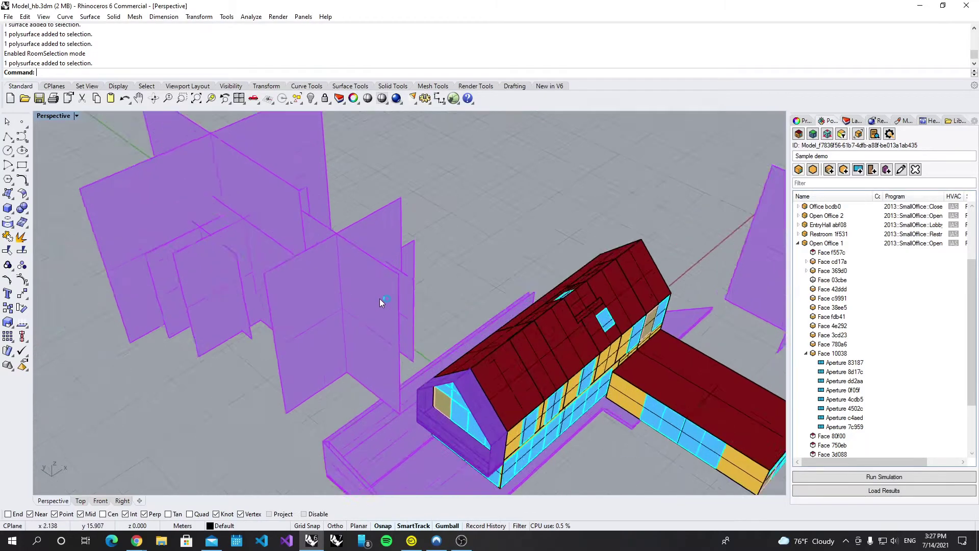
pyautogui.click(852, 121)
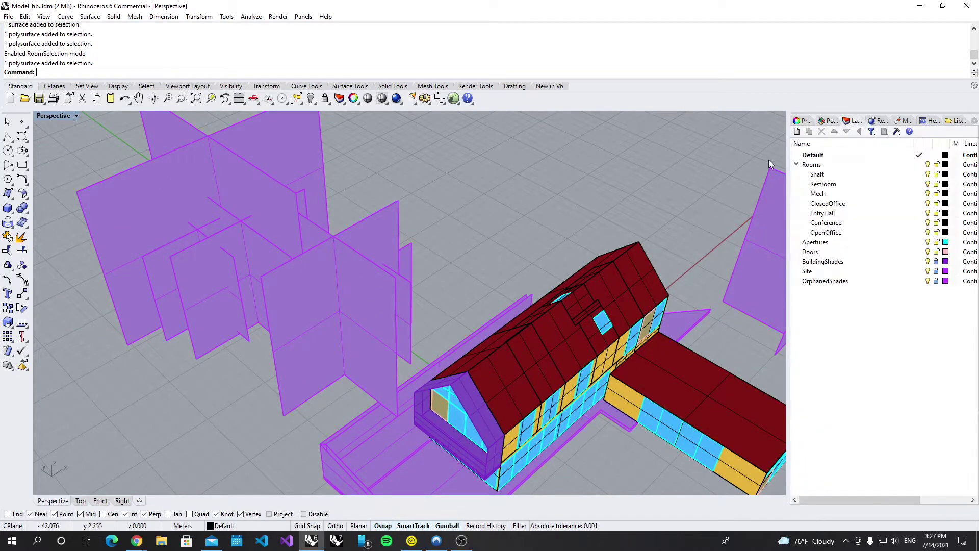
pyautogui.click(839, 272)
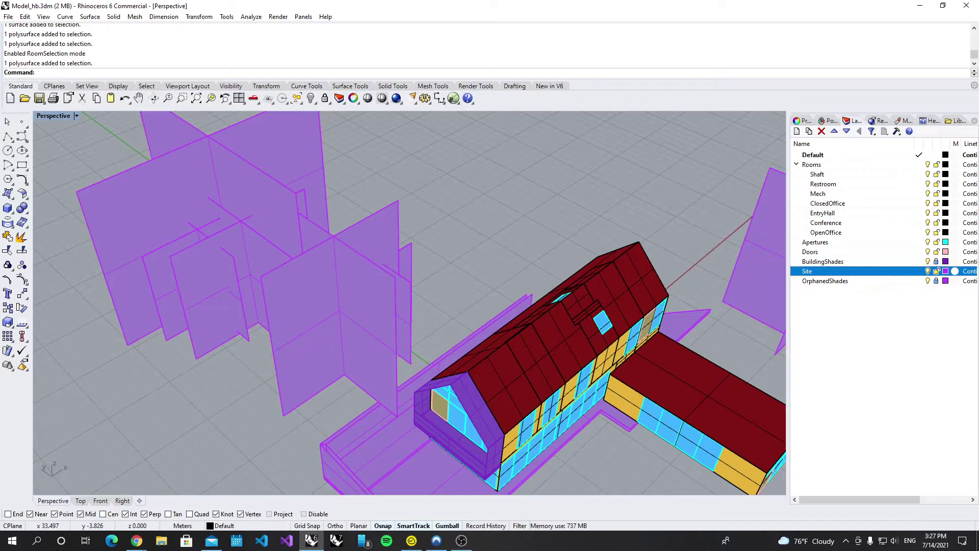
pyautogui.click(892, 281)
# Select one of the vertical orphaned shade surfaces standing beside the building and examine it.
pyautogui.click(394, 215)
pyautogui.scroll(-6, 430, 186)
pyautogui.moveTo(316, 255); pyautogui.dragTo(380, 374, button='right')
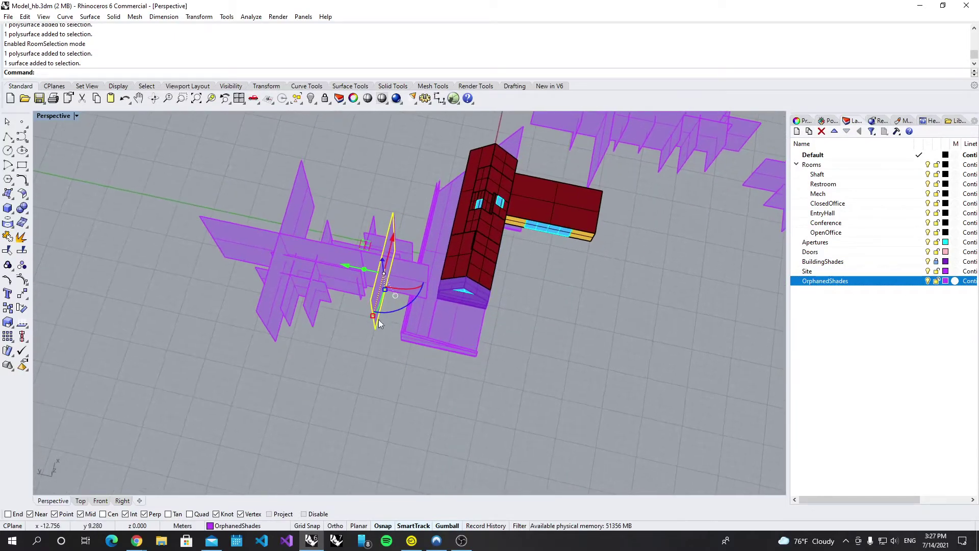
pyautogui.scroll(10, 403, 253)
pyautogui.moveTo(402, 253); pyautogui.dragTo(387, 338, button='right')
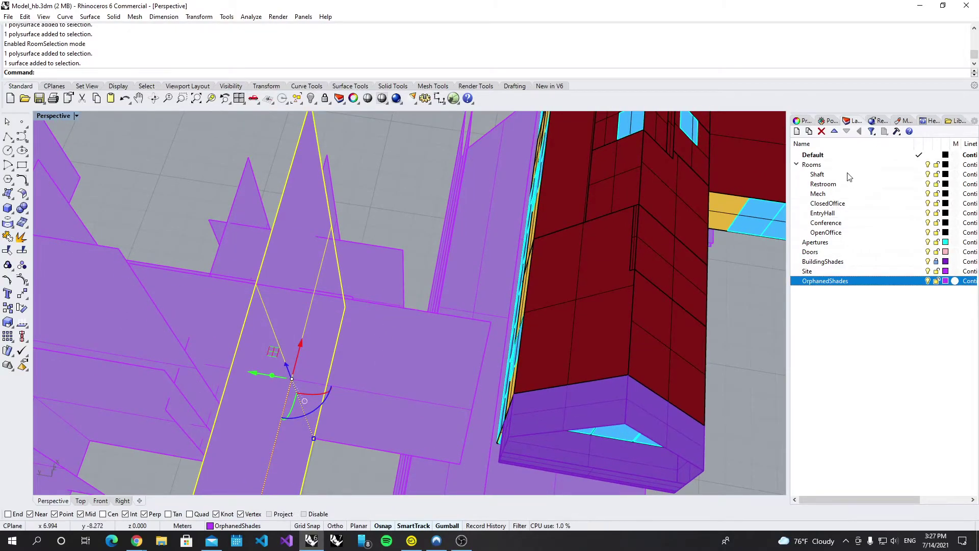
# Switch the Pollination model list to show the shades and look through all of them.
pyautogui.click(831, 121)
pyautogui.click(815, 171)
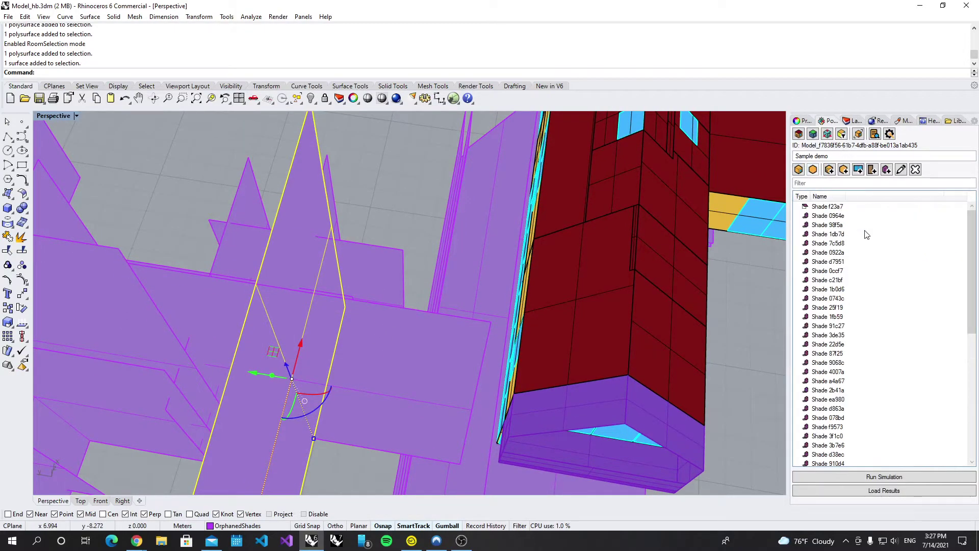
pyautogui.scroll(-7, 412, 244)
pyautogui.scroll(-2, 412, 243)
pyautogui.scroll(-9, 859, 388)
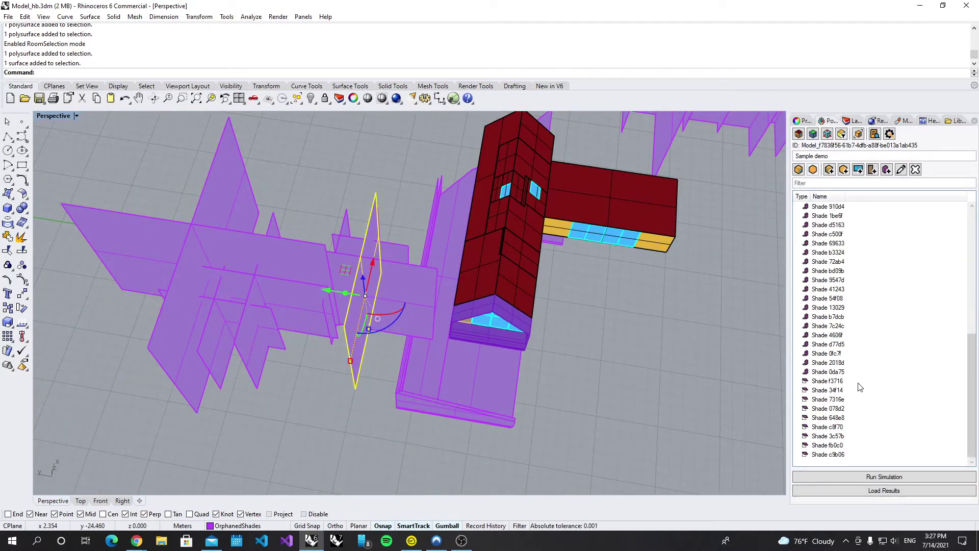
# Highlight several shades from the list one by one, including Shade b7dcb, d7951 and 1db7d, to identify their geometry in the model.
pyautogui.click(837, 417)
pyautogui.moveTo(542, 404); pyautogui.dragTo(482, 317, button='right')
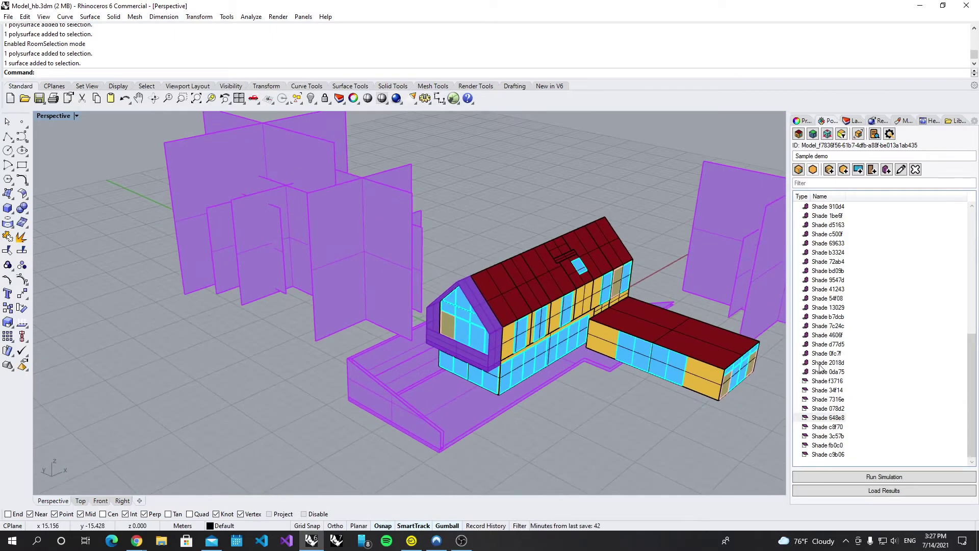
pyautogui.click(827, 335)
pyautogui.click(829, 317)
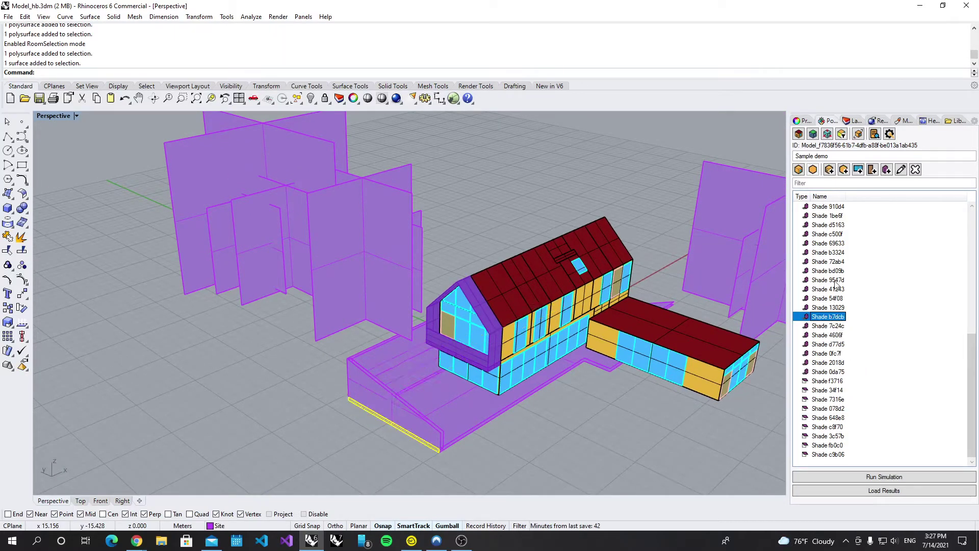
pyautogui.click(836, 262)
pyautogui.scroll(9, 838, 286)
pyautogui.click(828, 261)
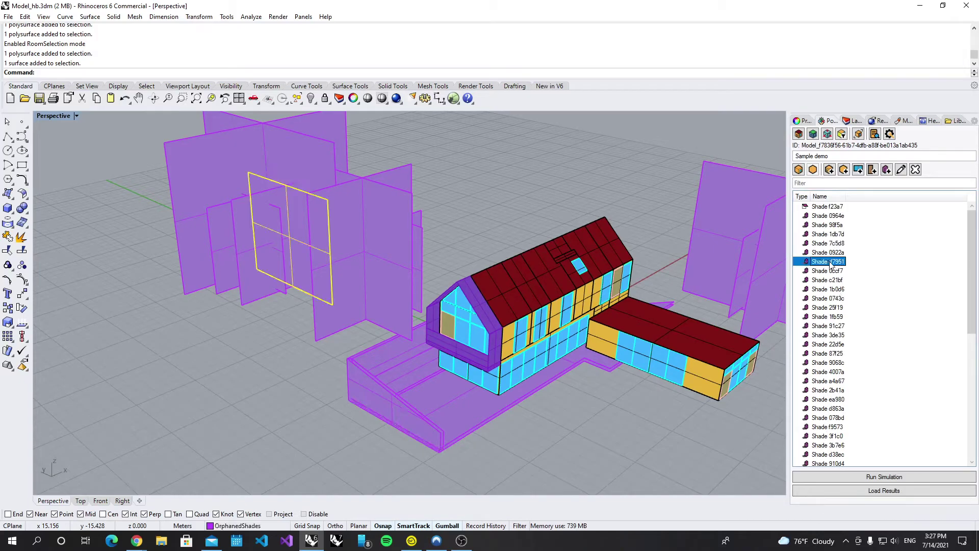
pyautogui.click(831, 225)
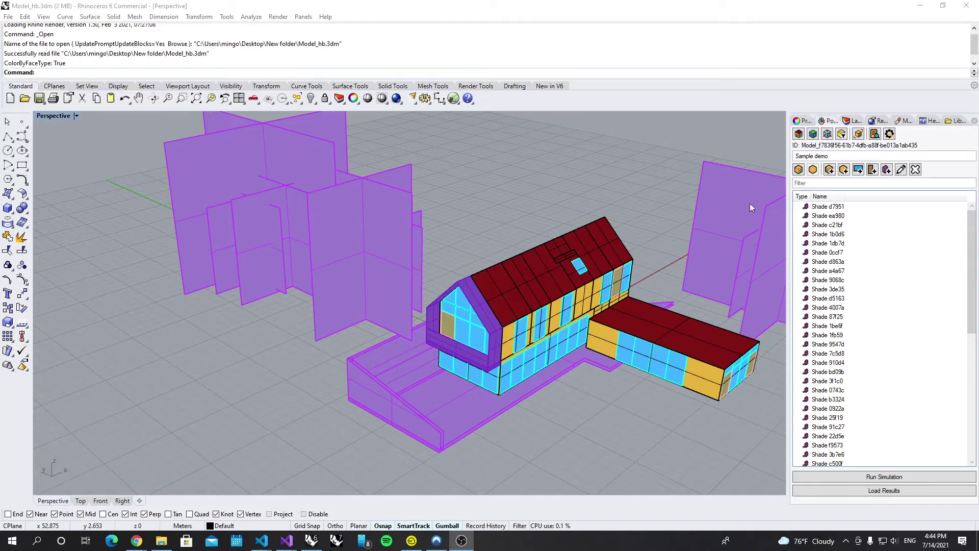
pyautogui.click(836, 243)
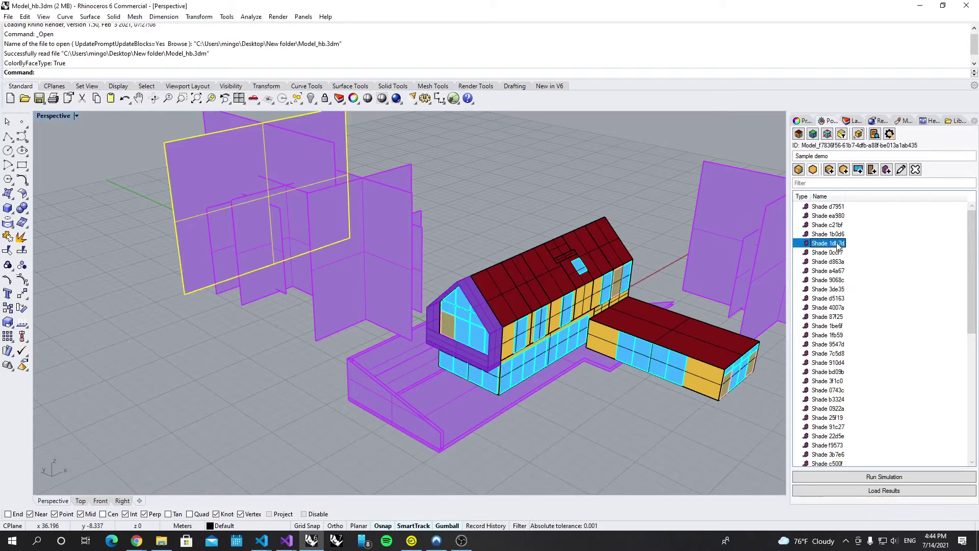
# Highlight Shade 9068c and Shade 1b0d6 from the list to locate their surfaces in the model.
pyautogui.click(828, 280)
pyautogui.click(840, 235)
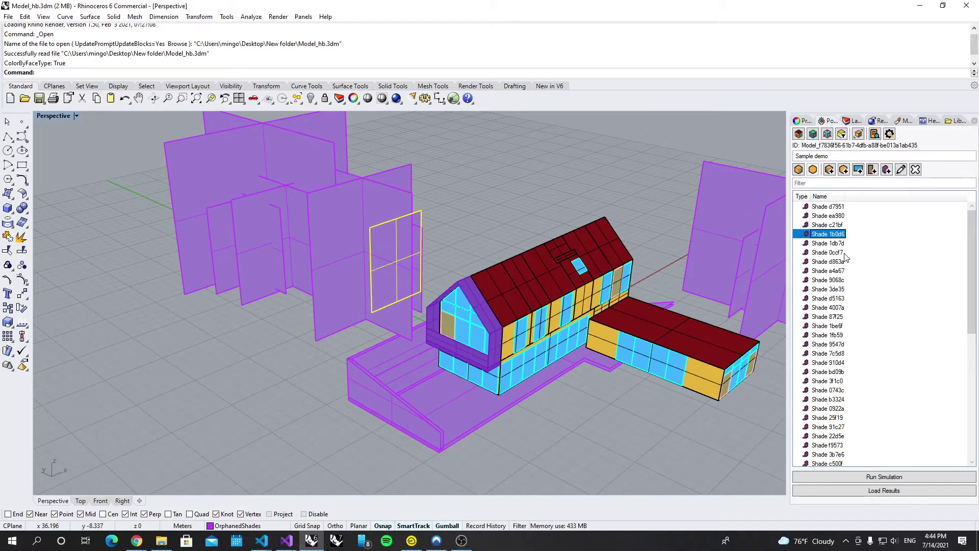
# Override the Radiance modifier of the whole cluster of vertical context shades behind the gabled end with generic_context_0.20, using PO_SetShadeProperties.
pyautogui.moveTo(451, 246); pyautogui.dragTo(298, 188)
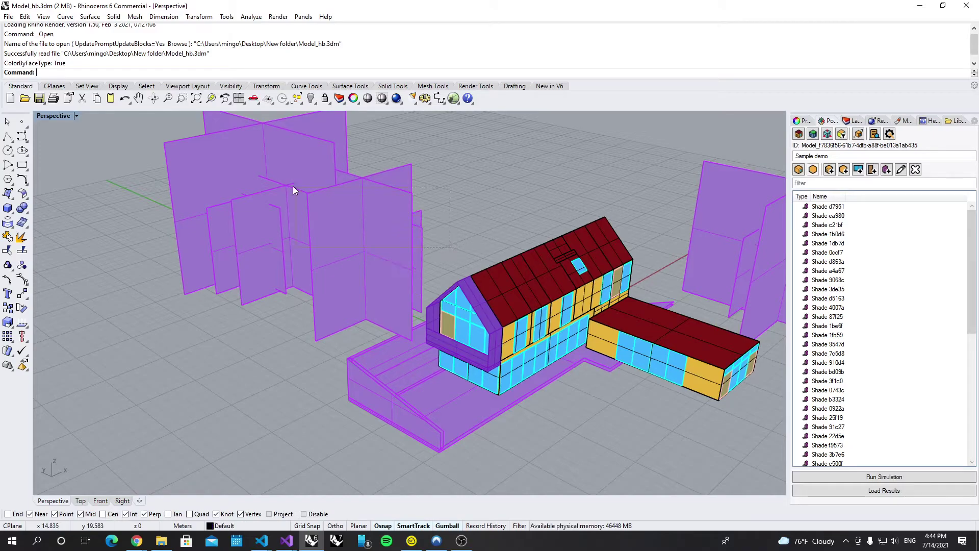
pyautogui.moveTo(130, 135); pyautogui.dragTo(132, 137)
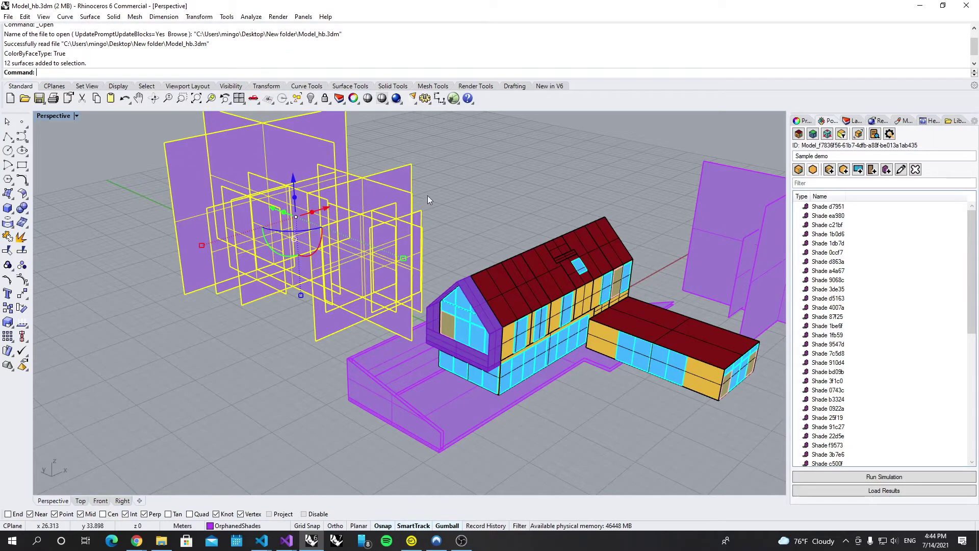
pyautogui.write('SetShade')
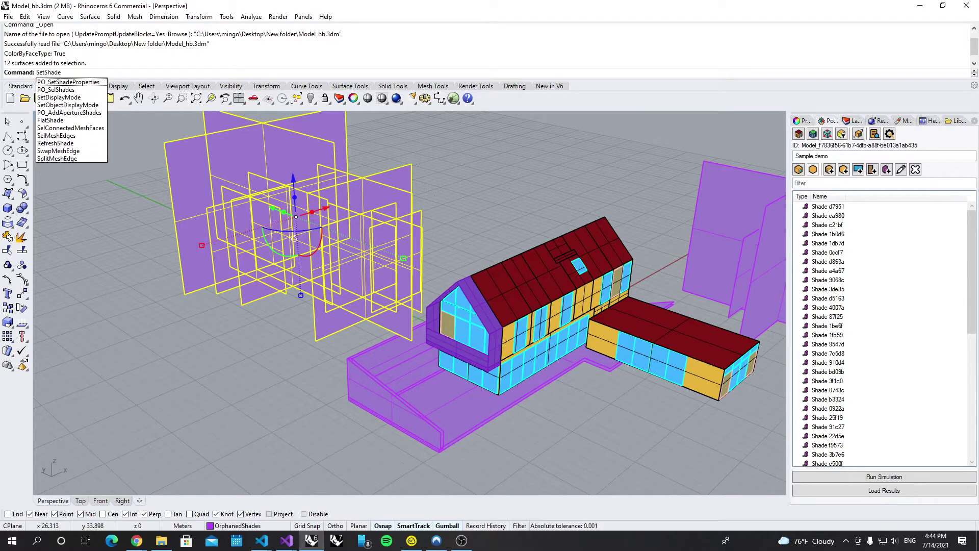
pyautogui.press('Down')
pyautogui.press('Return')
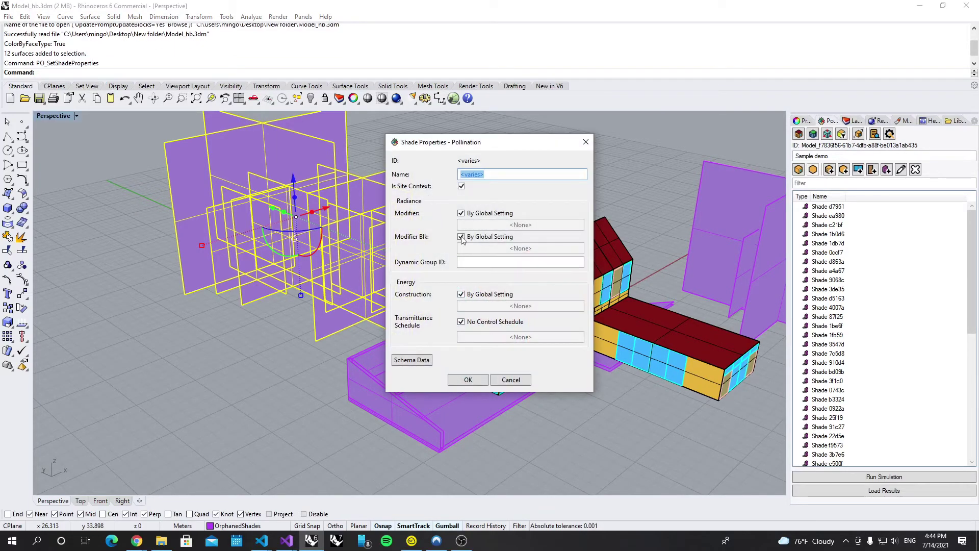
pyautogui.click(492, 214)
pyautogui.click(517, 226)
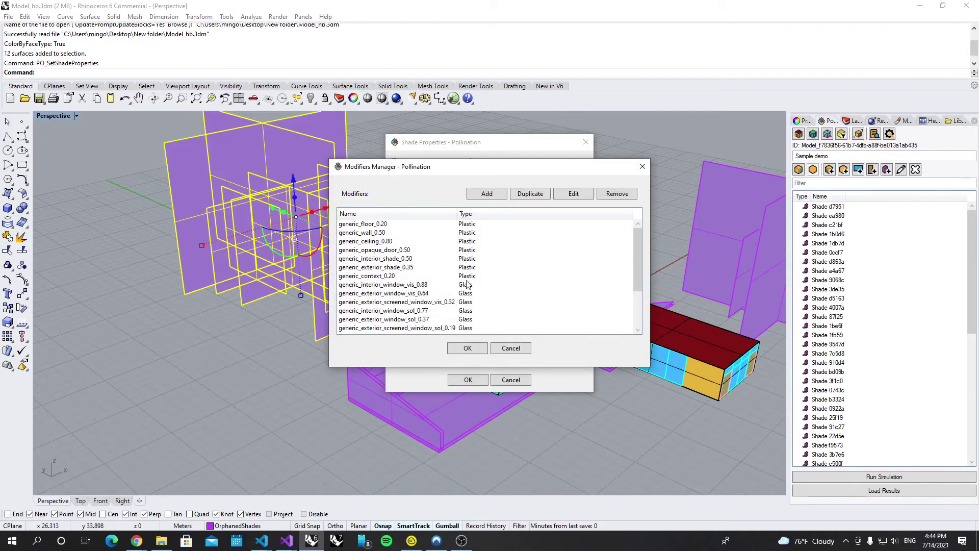
pyautogui.click(343, 276)
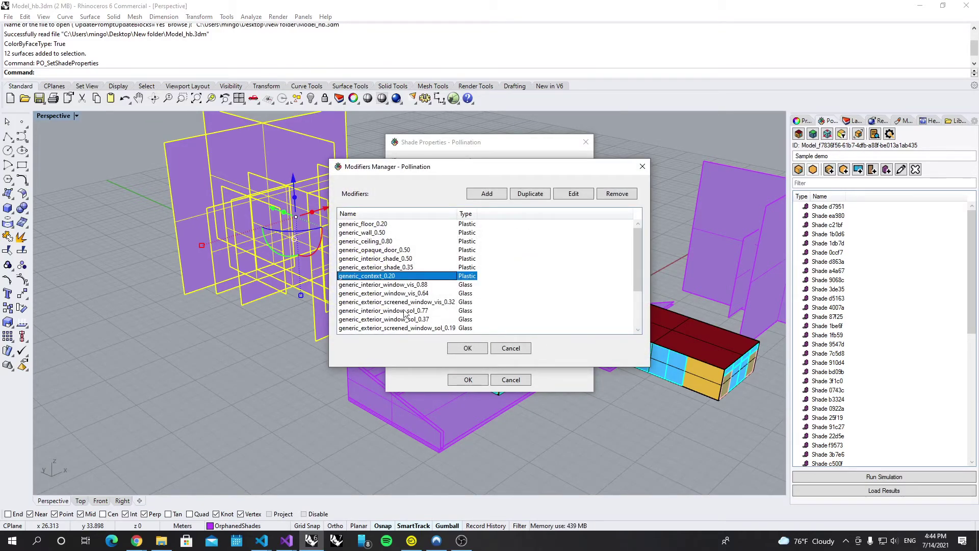
pyautogui.click(469, 352)
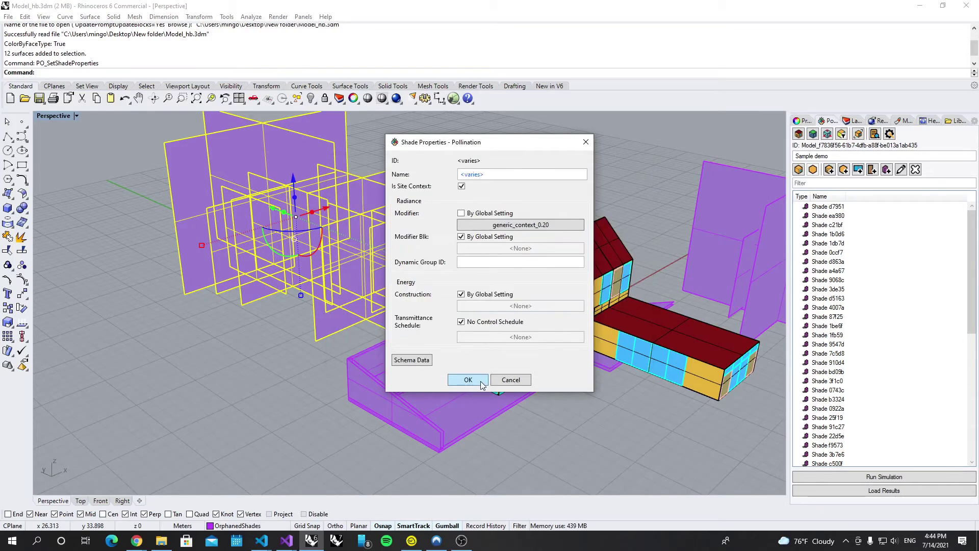
pyautogui.click(473, 379)
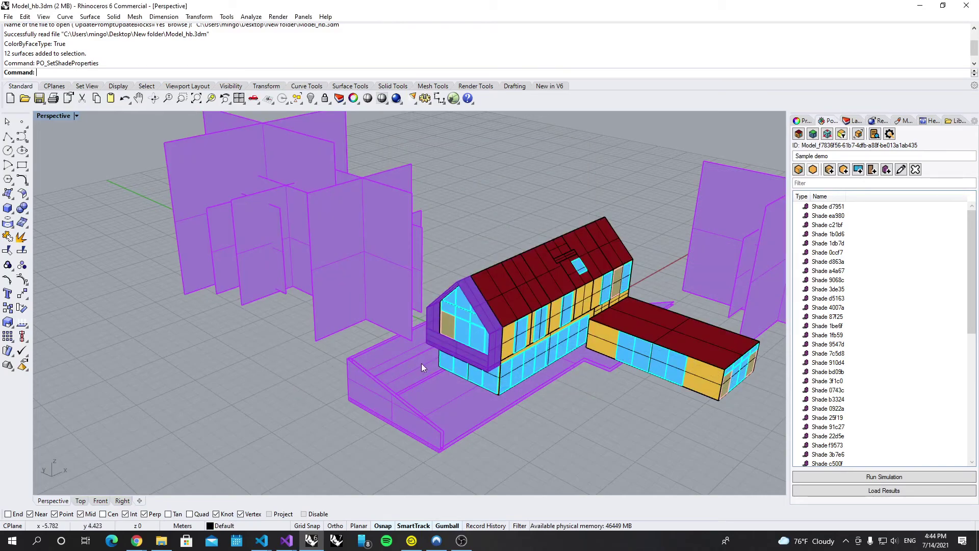